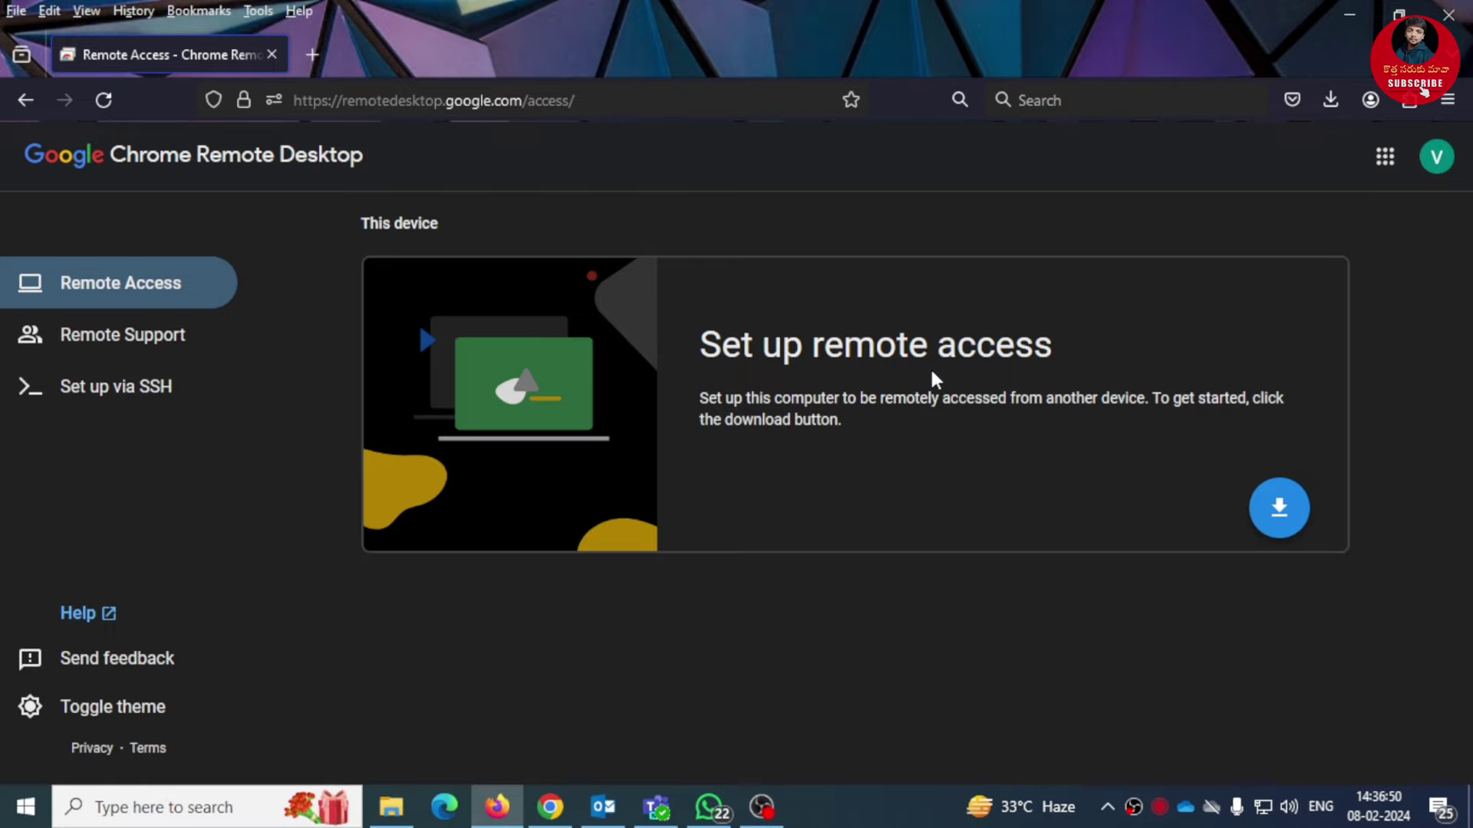
# Step: Add the Chrome Remote Desktop extension and run the downloaded remote desktop host installer
pyautogui.click(1279, 508)
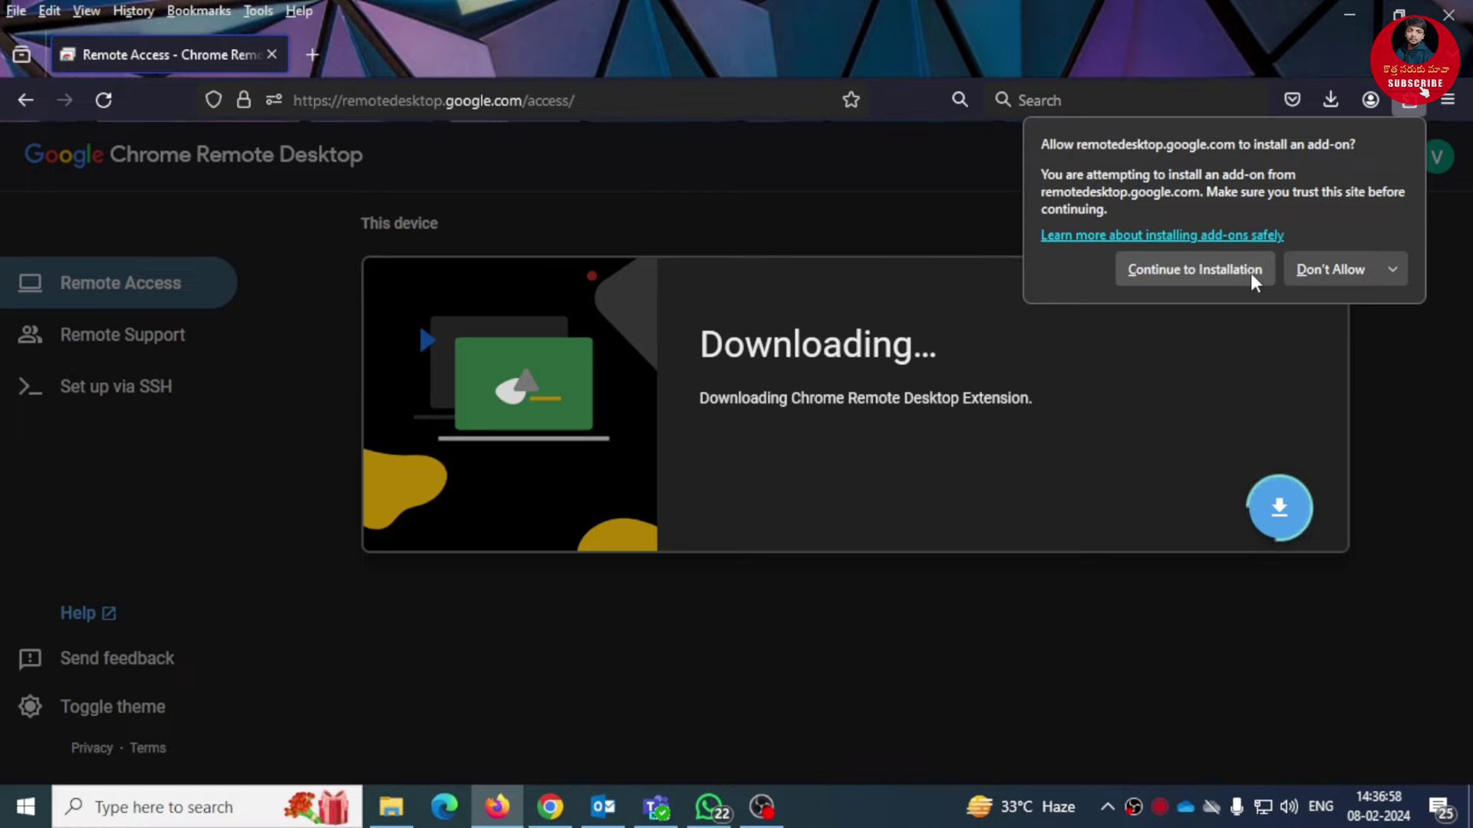
pyautogui.click(1220, 278)
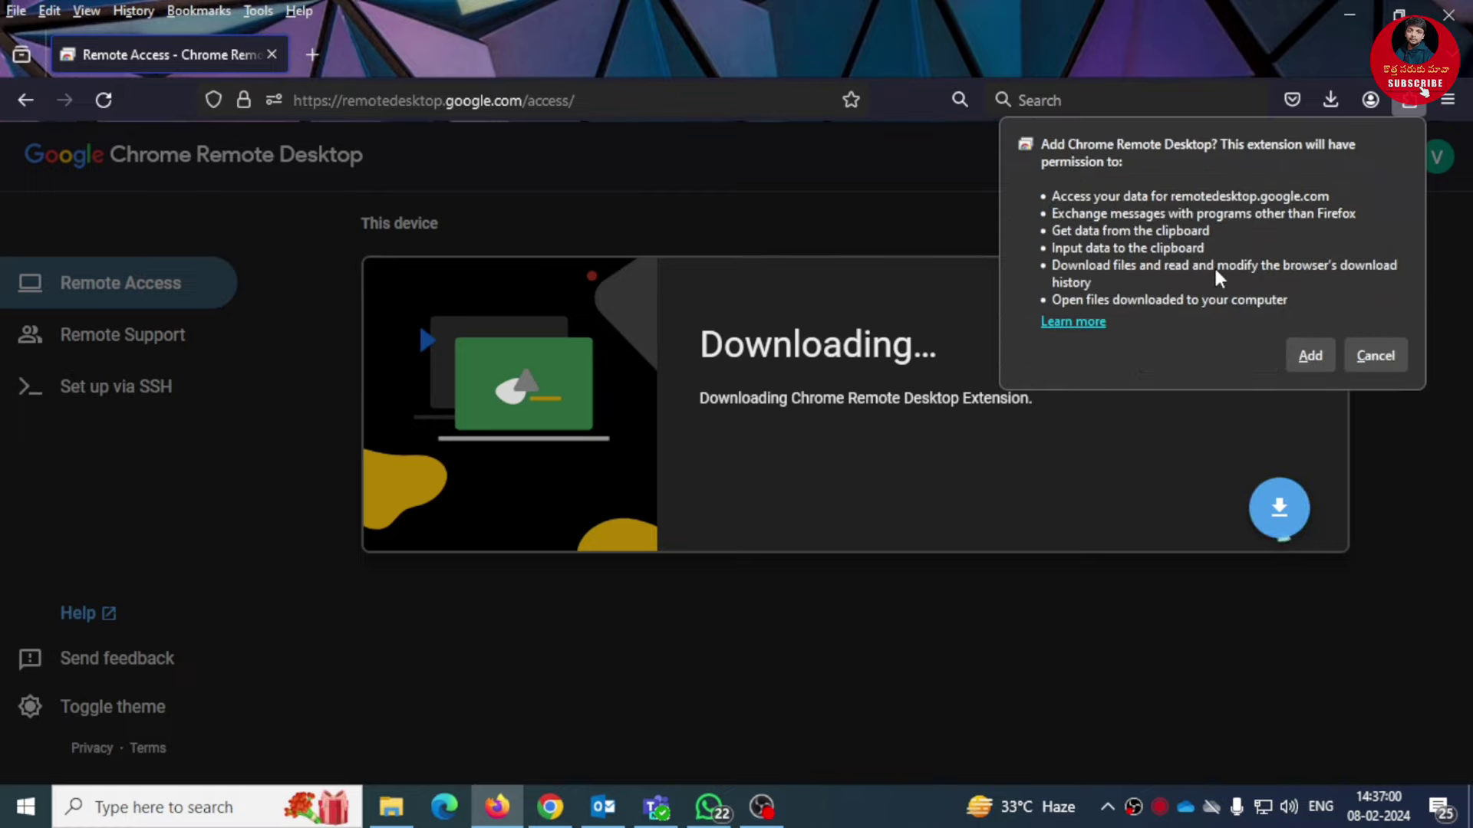
pyautogui.click(1311, 357)
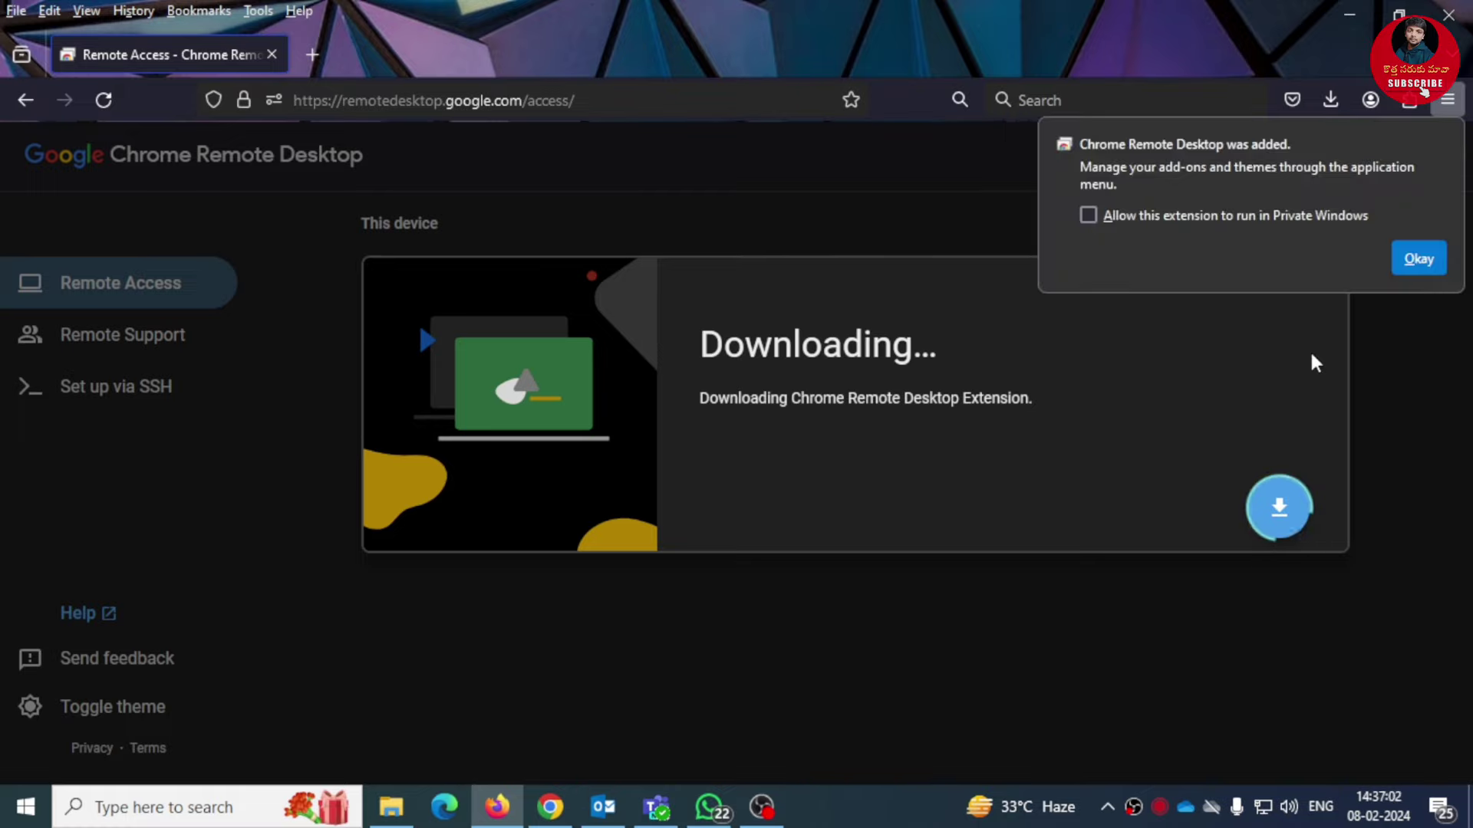
pyautogui.click(1416, 261)
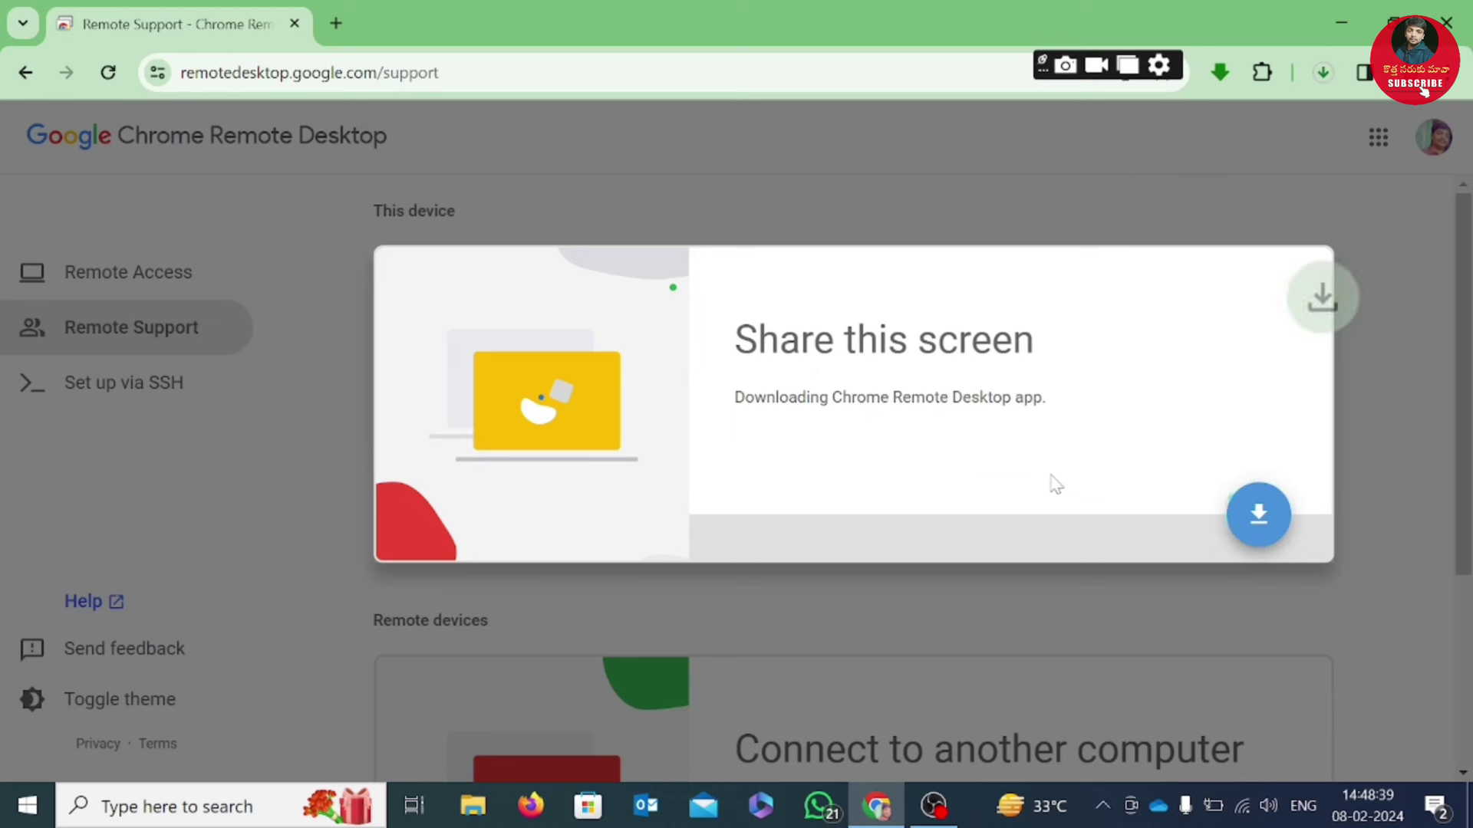
pyautogui.click(1323, 72)
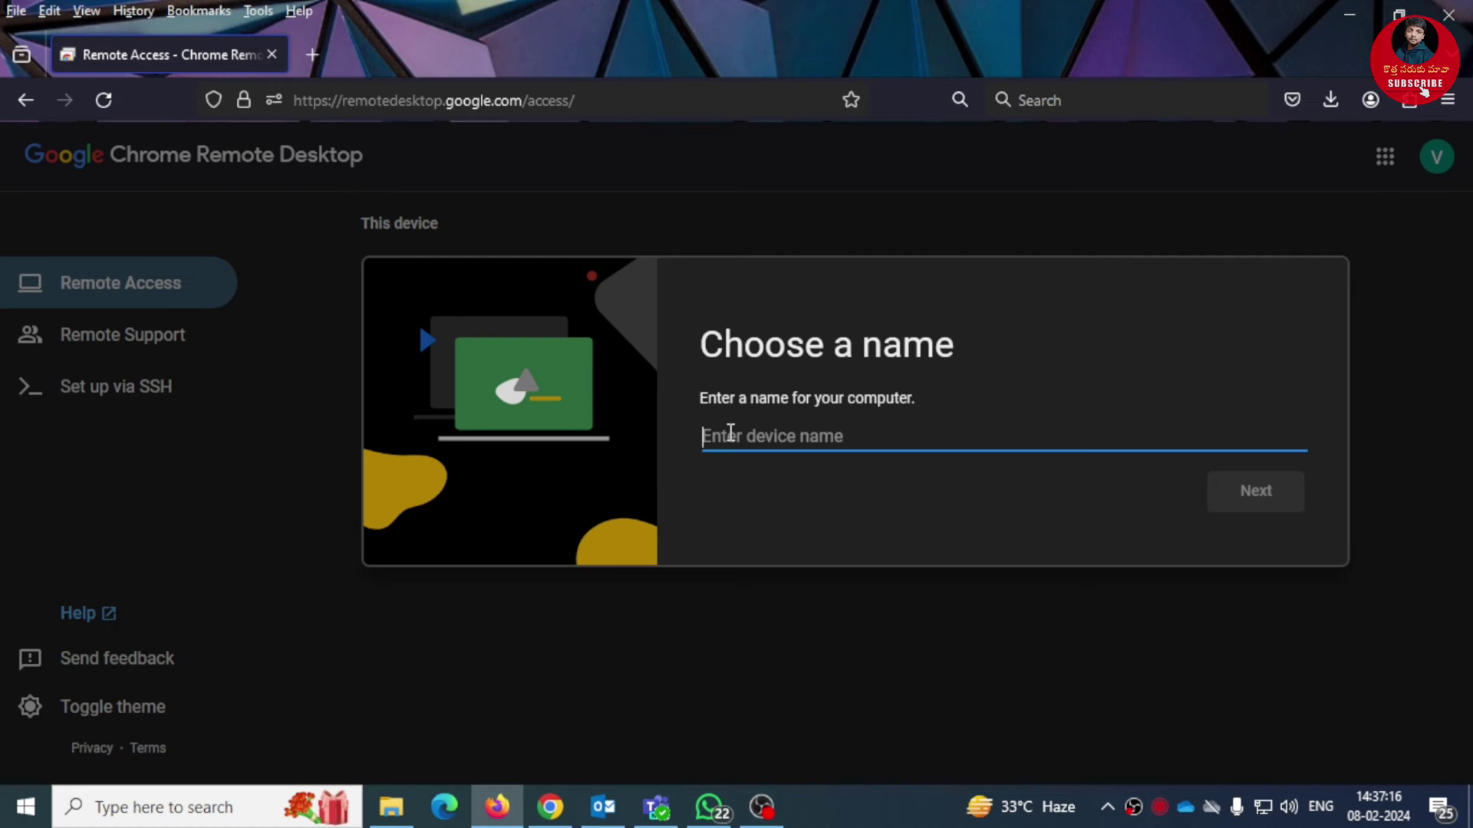
# Step: Name this computer TEST PC
pyautogui.write('TEST PC')
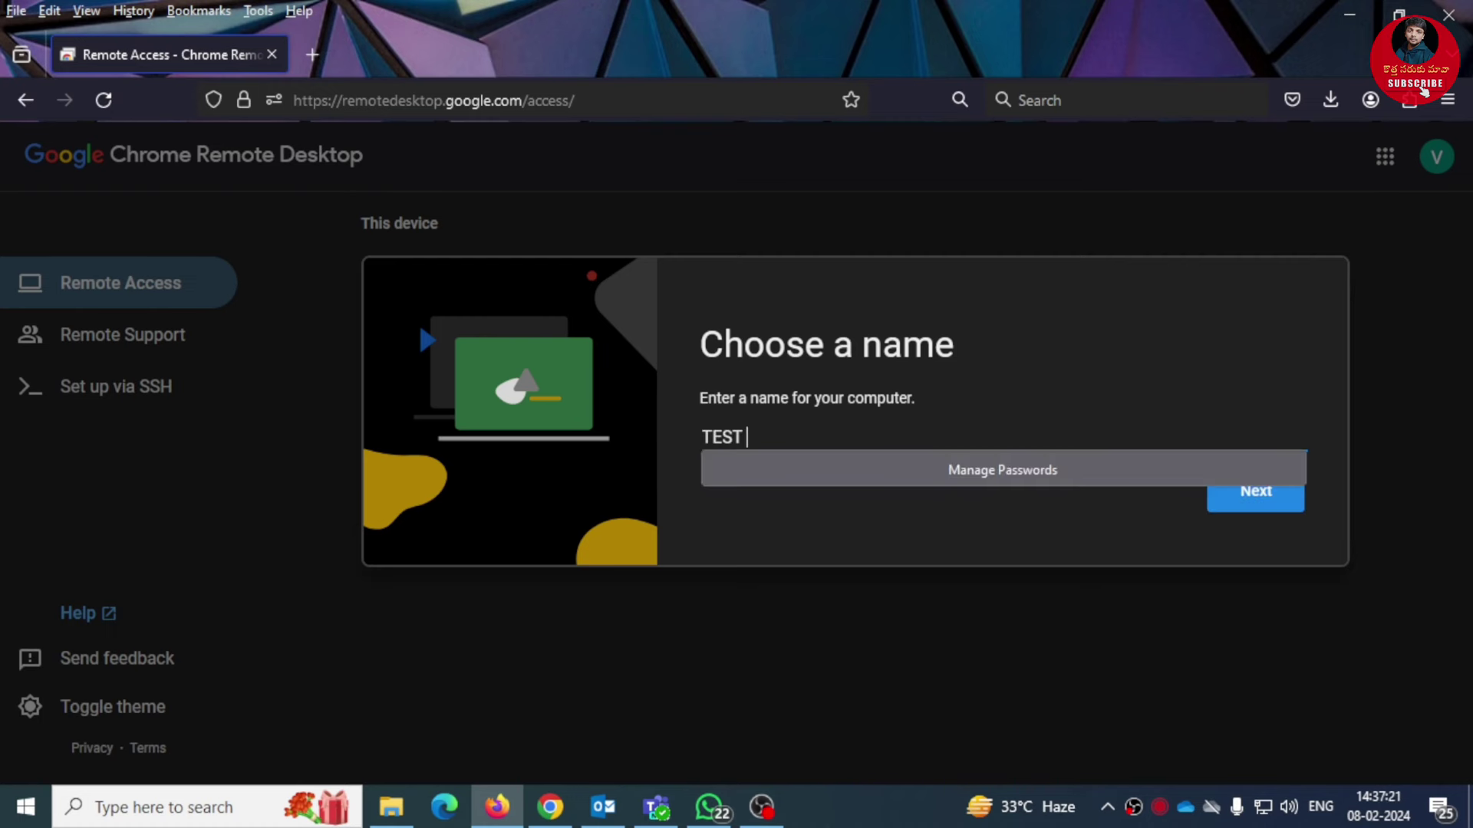
pyautogui.press('Escape')
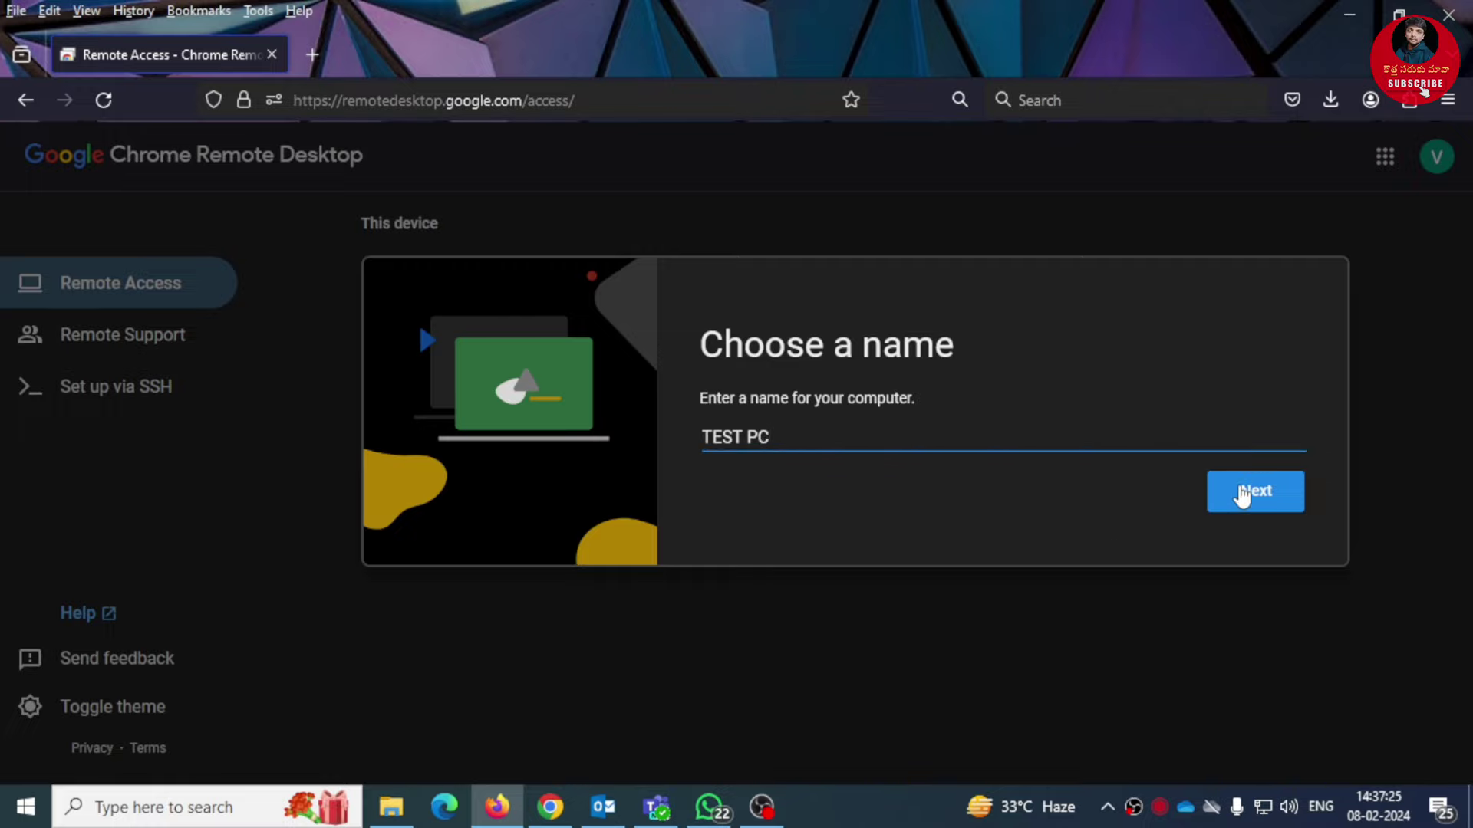
pyautogui.click(1242, 495)
# Step: Set and confirm a six-digit PIN, then start the remote access setup
pyautogui.write('1')
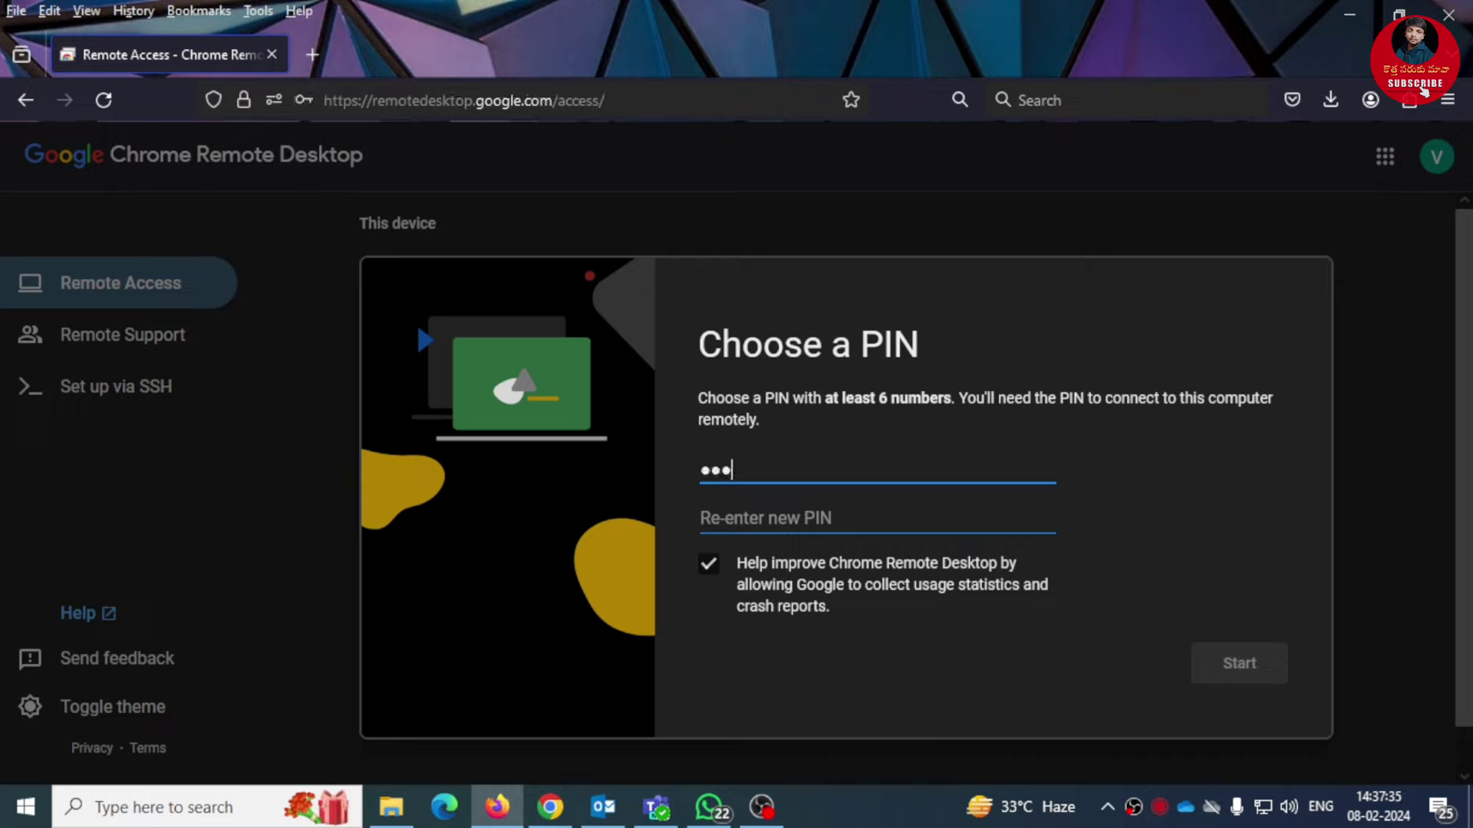
pyautogui.press('Tab')
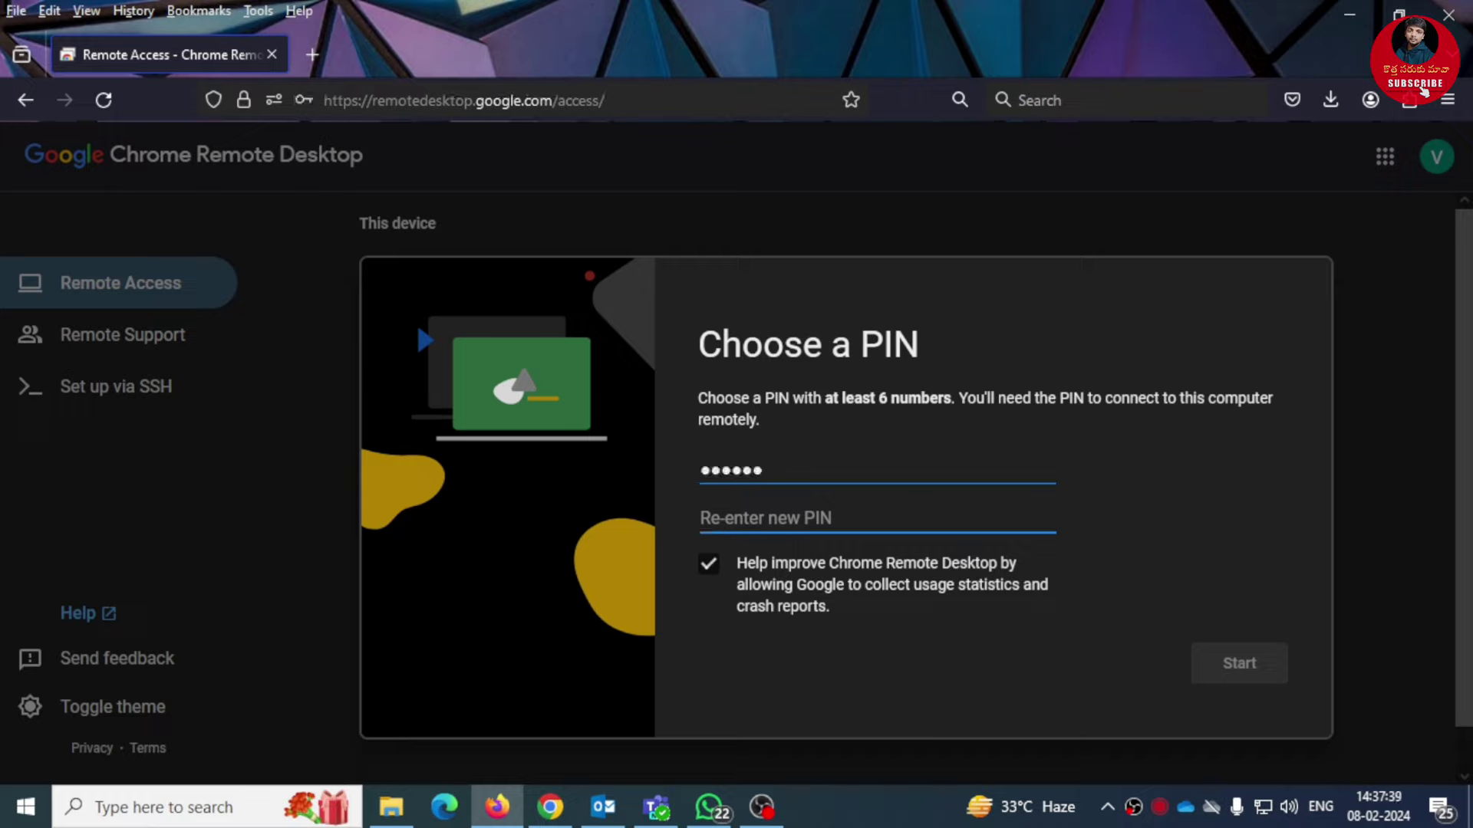
pyautogui.write('123456')
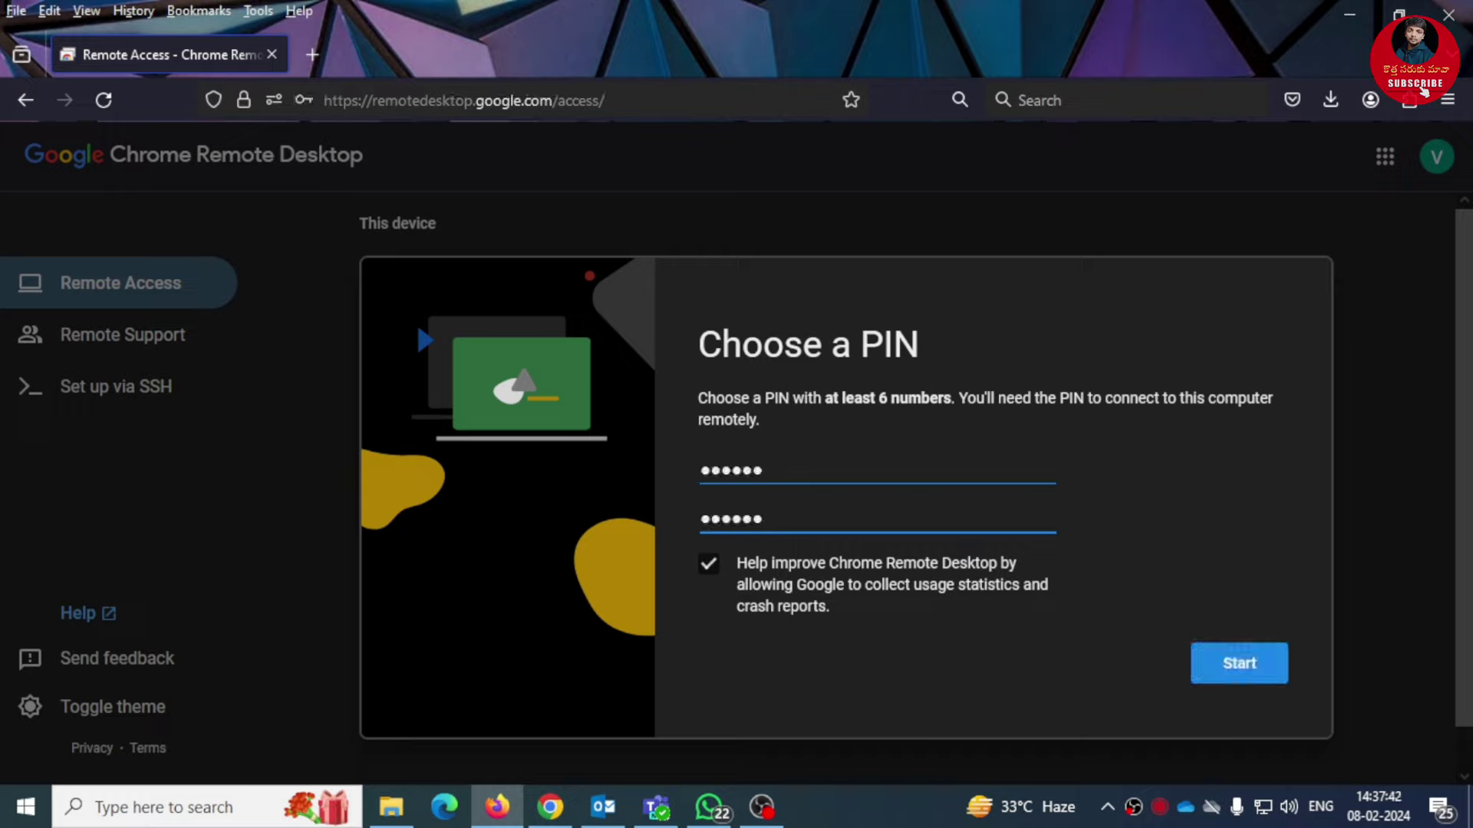
pyautogui.click(1240, 666)
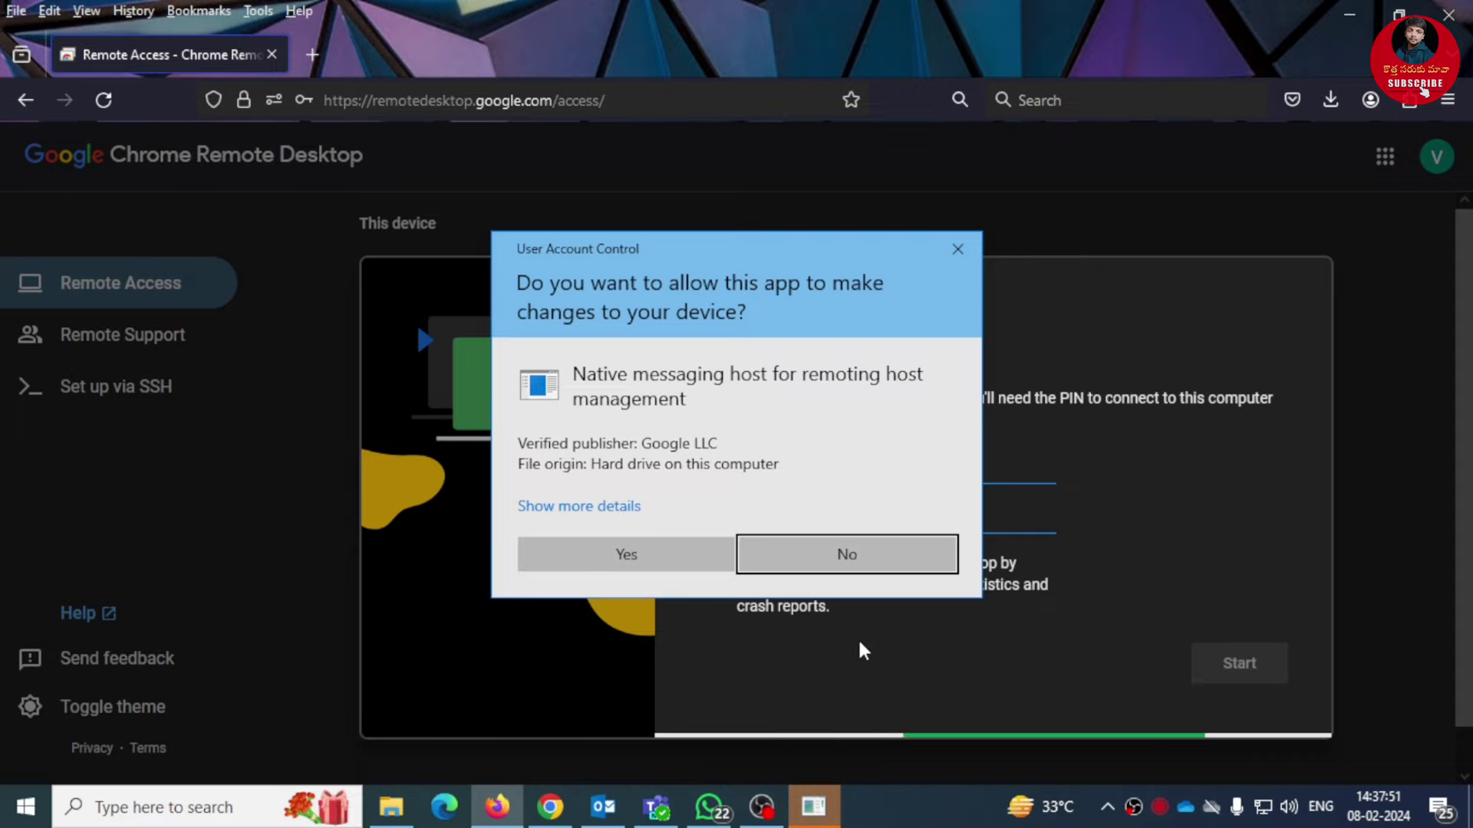
# Step: Allow the host's User Account Control prompt, then go to Remote Support once TEST PC is Online
pyautogui.click(658, 555)
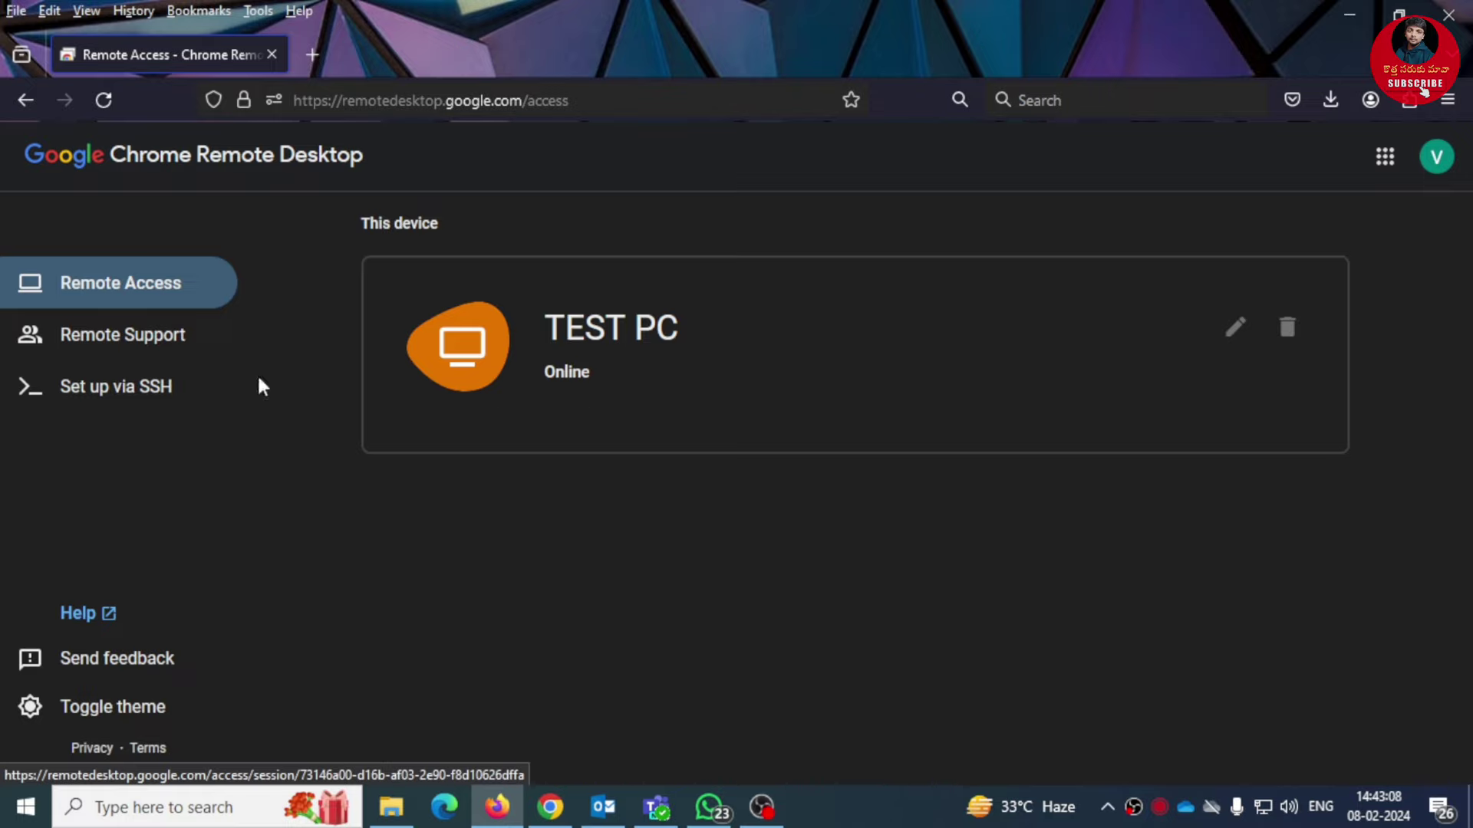
pyautogui.click(122, 338)
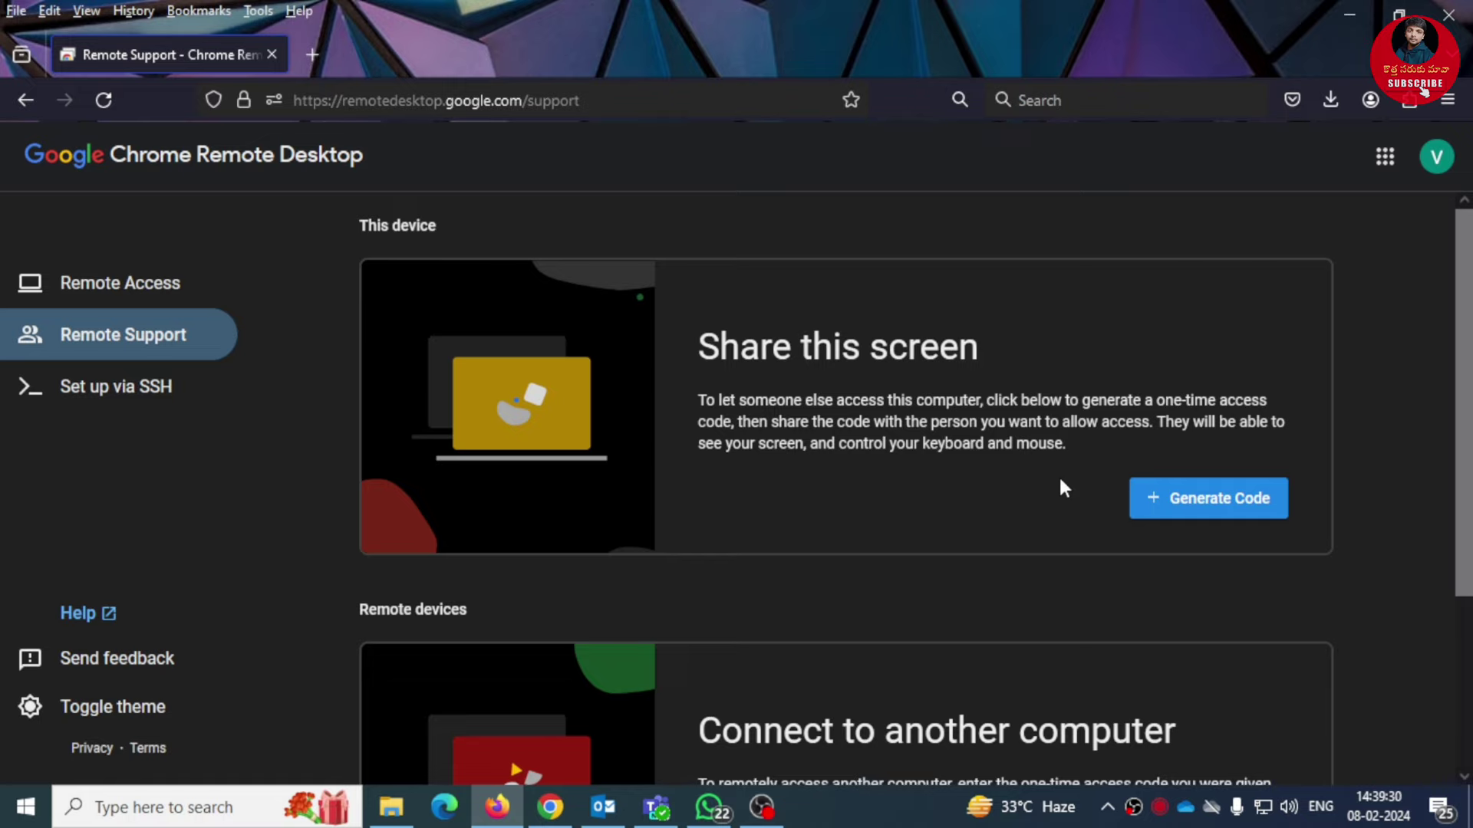
# Step: Generate a one-time access code for this screen and select its digits for copying
pyautogui.scroll(-1, 1062, 487)
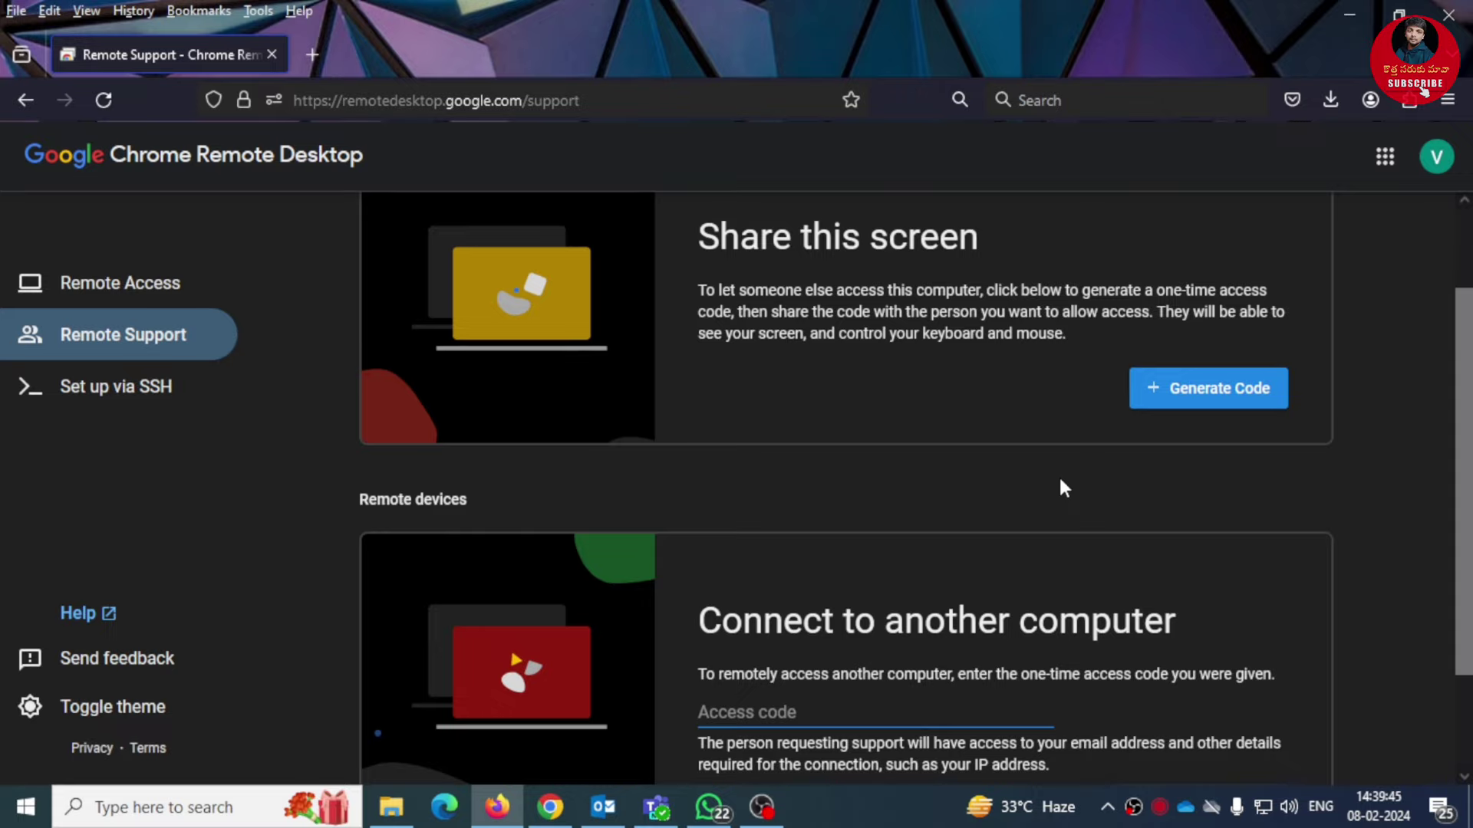
pyautogui.click(1185, 400)
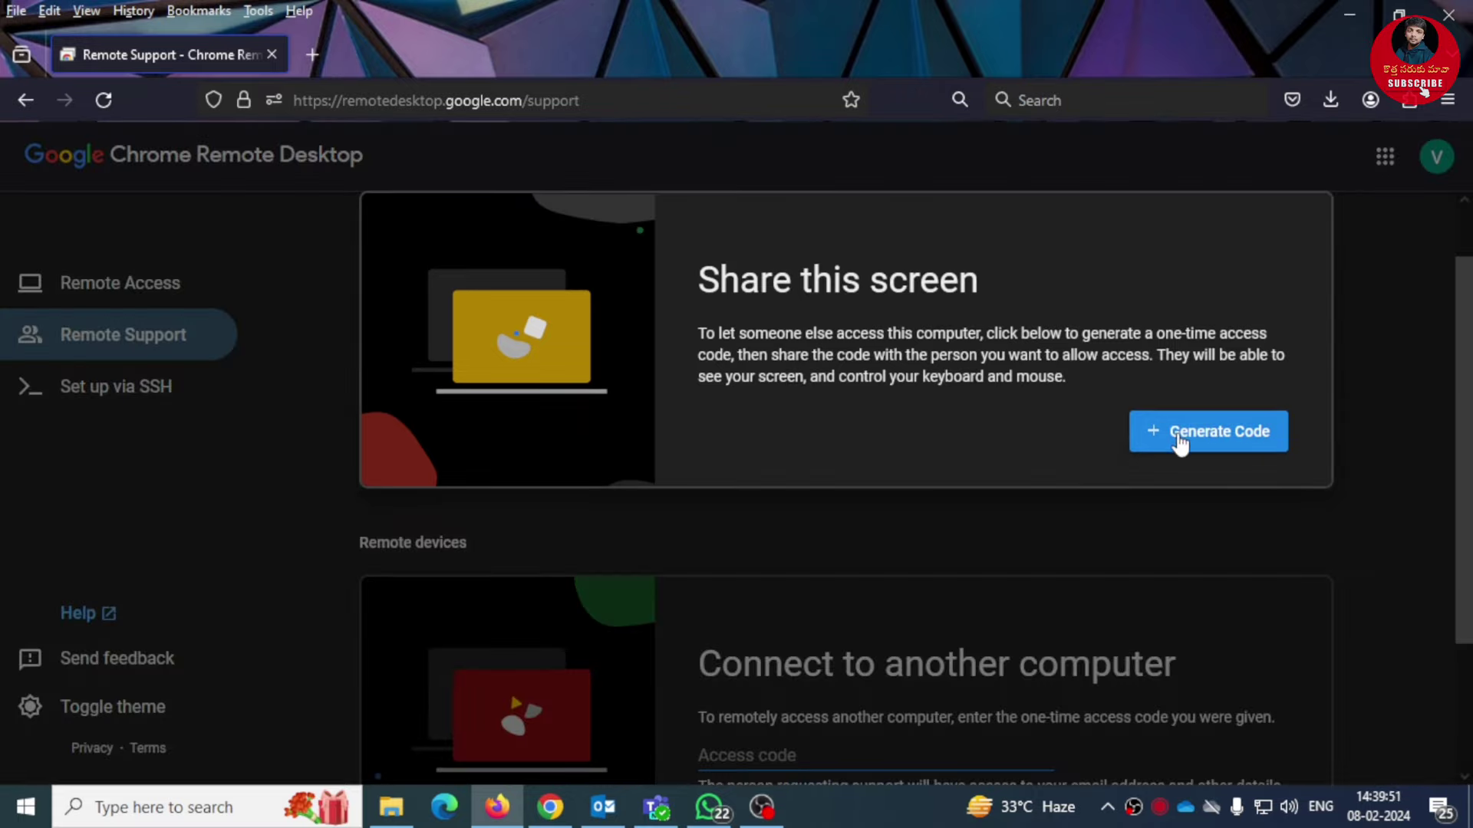
pyautogui.click(1179, 441)
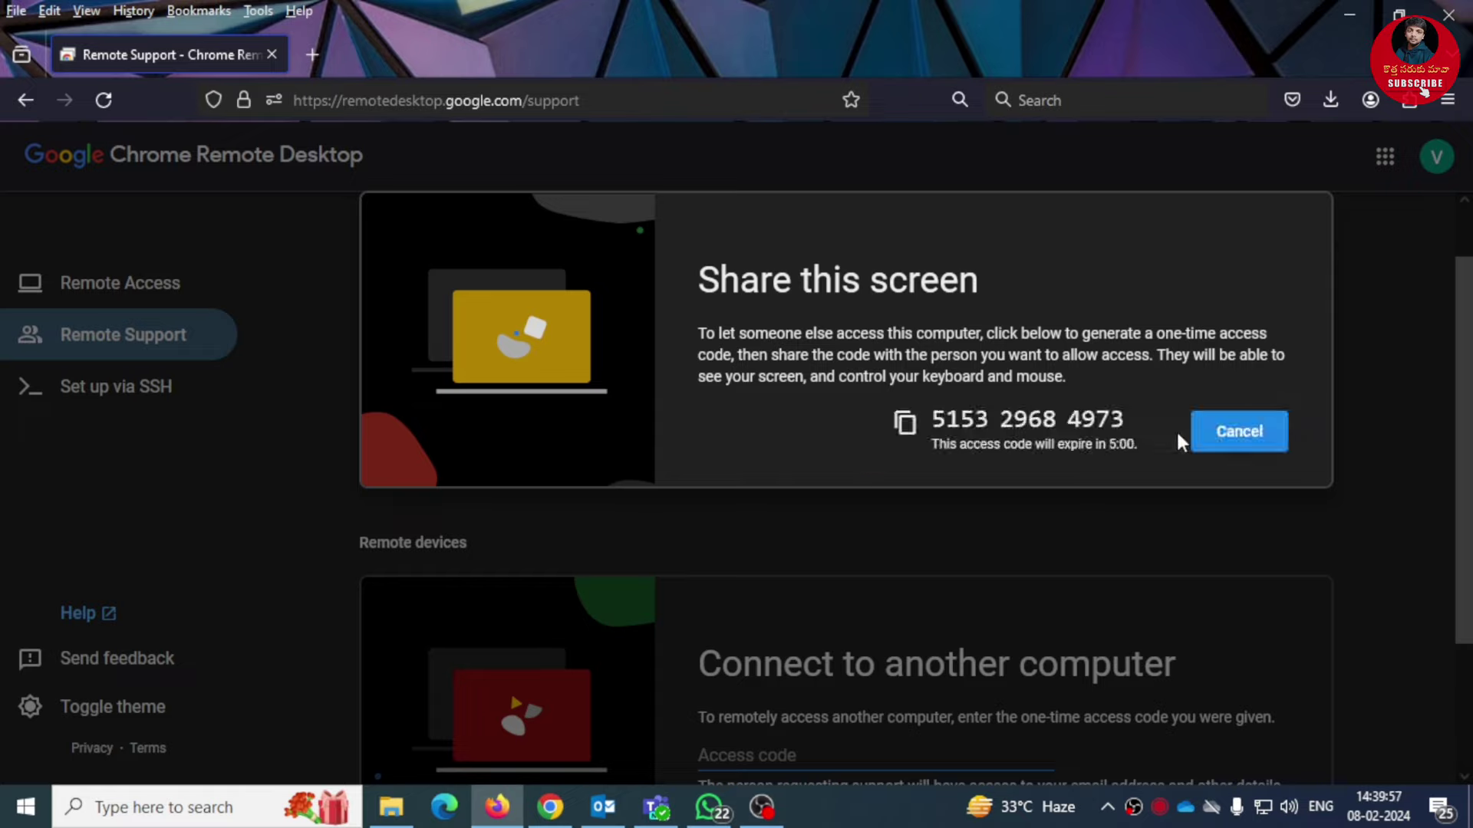
pyautogui.moveTo(937, 414); pyautogui.dragTo(1117, 421)
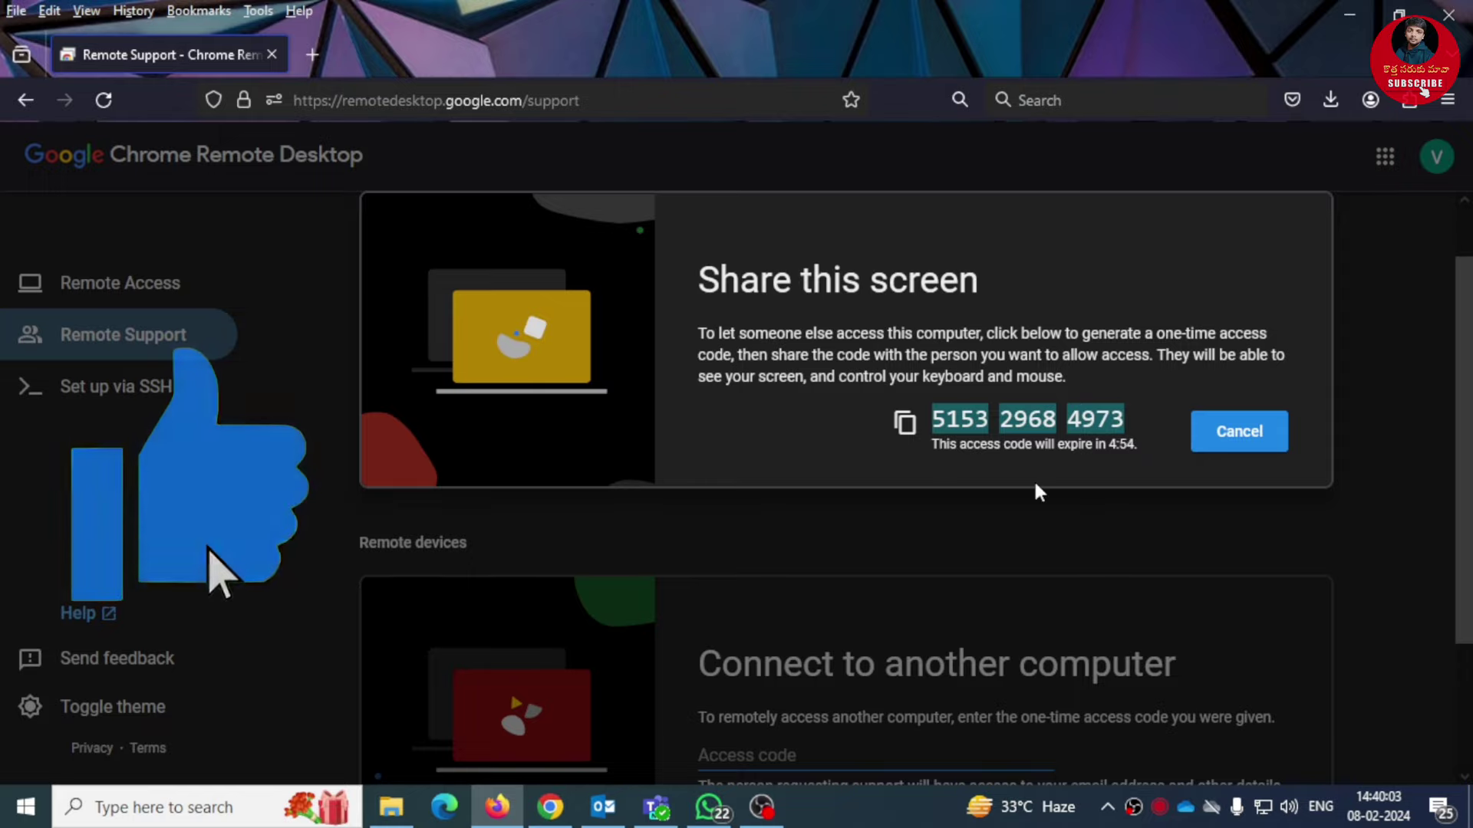
# Step: On the other computer, scroll to 'Connect to another computer' and select the access code field
pyautogui.scroll(-1, 1034, 484)
pyautogui.scroll(-2, 1034, 484)
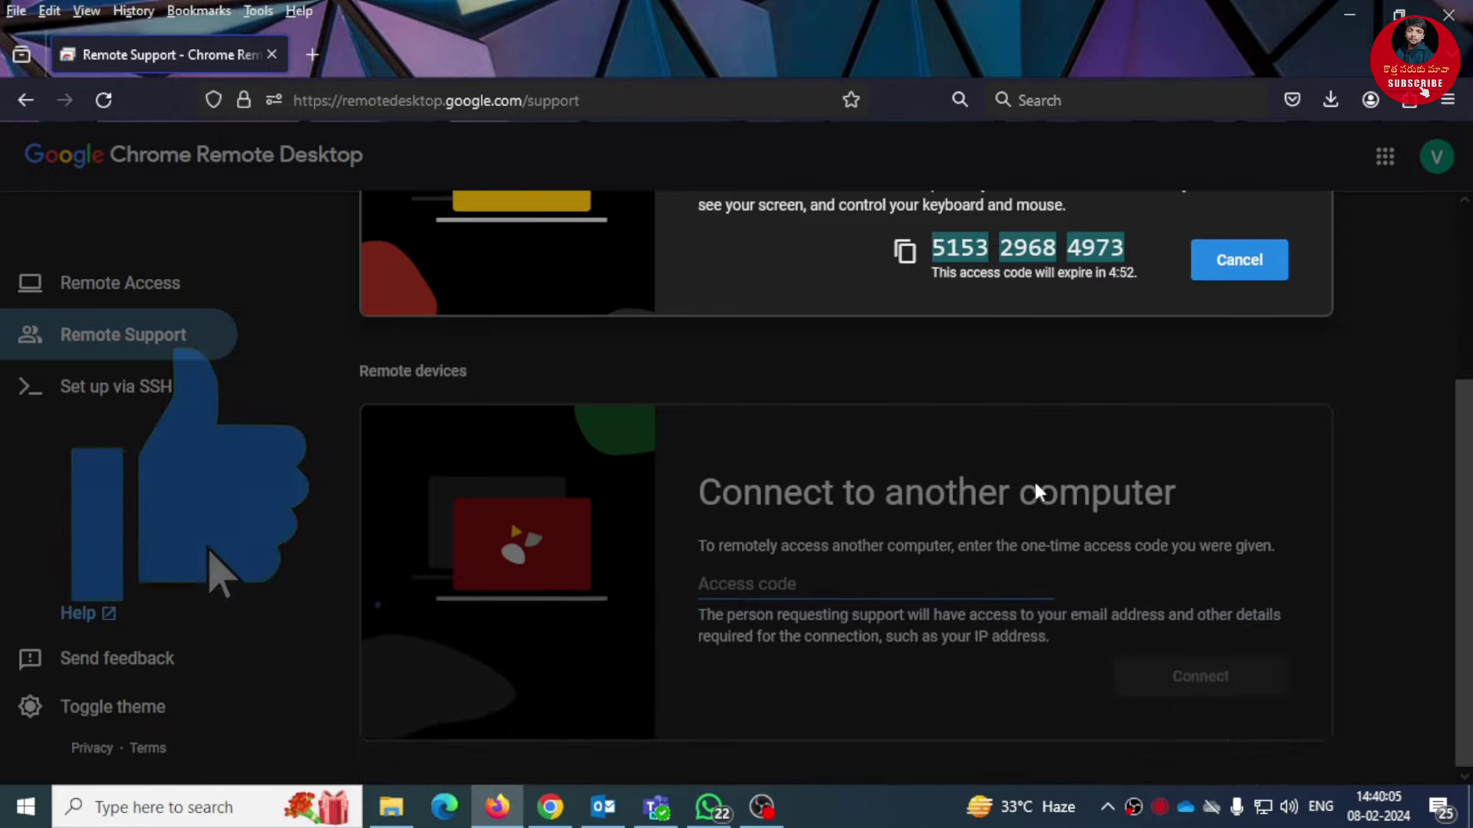
pyautogui.click(771, 583)
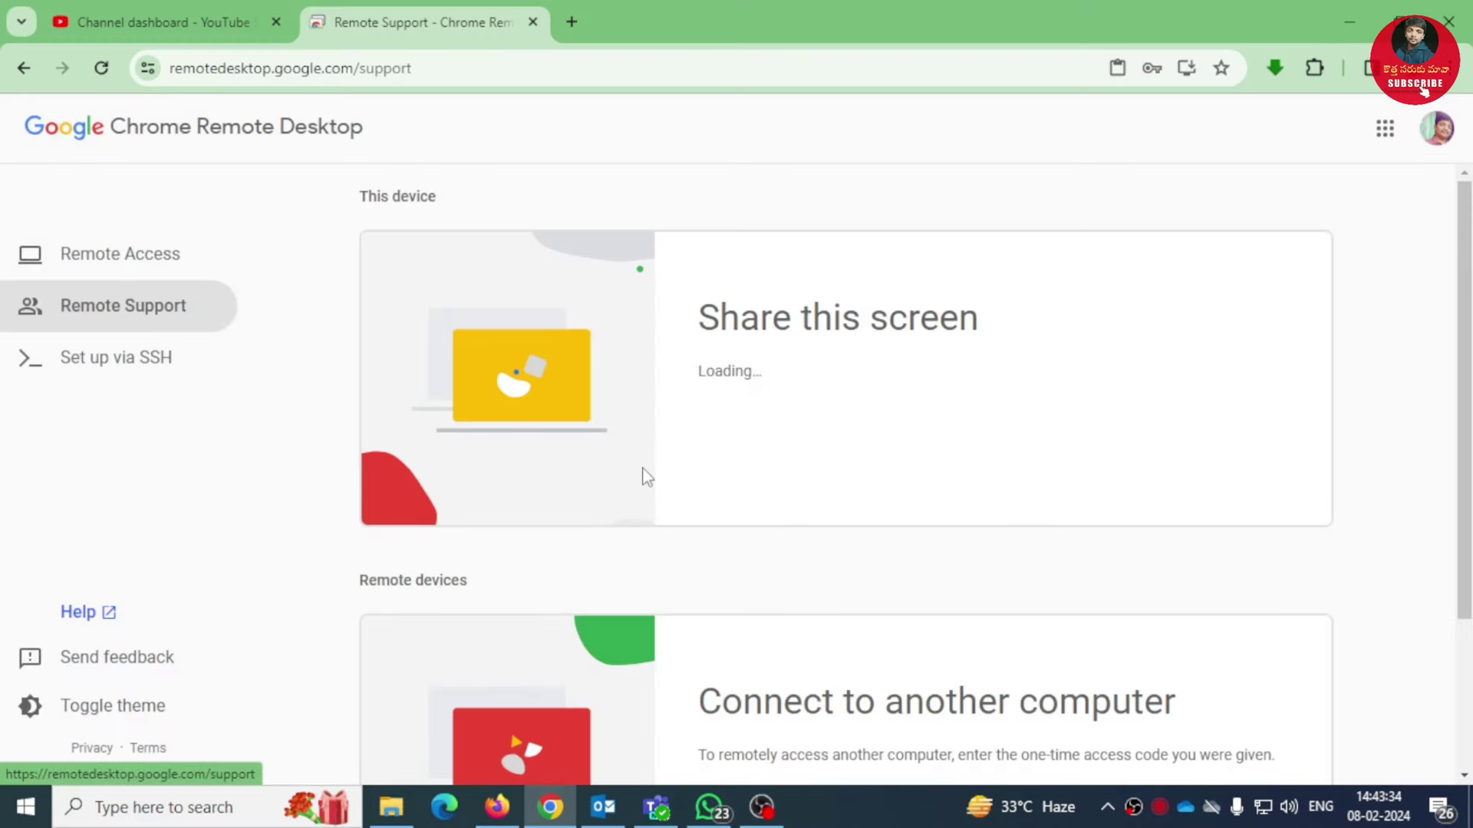
# Step: Paste the shared one-time access code into the Access code field and connect
pyautogui.scroll(-3, 642, 477)
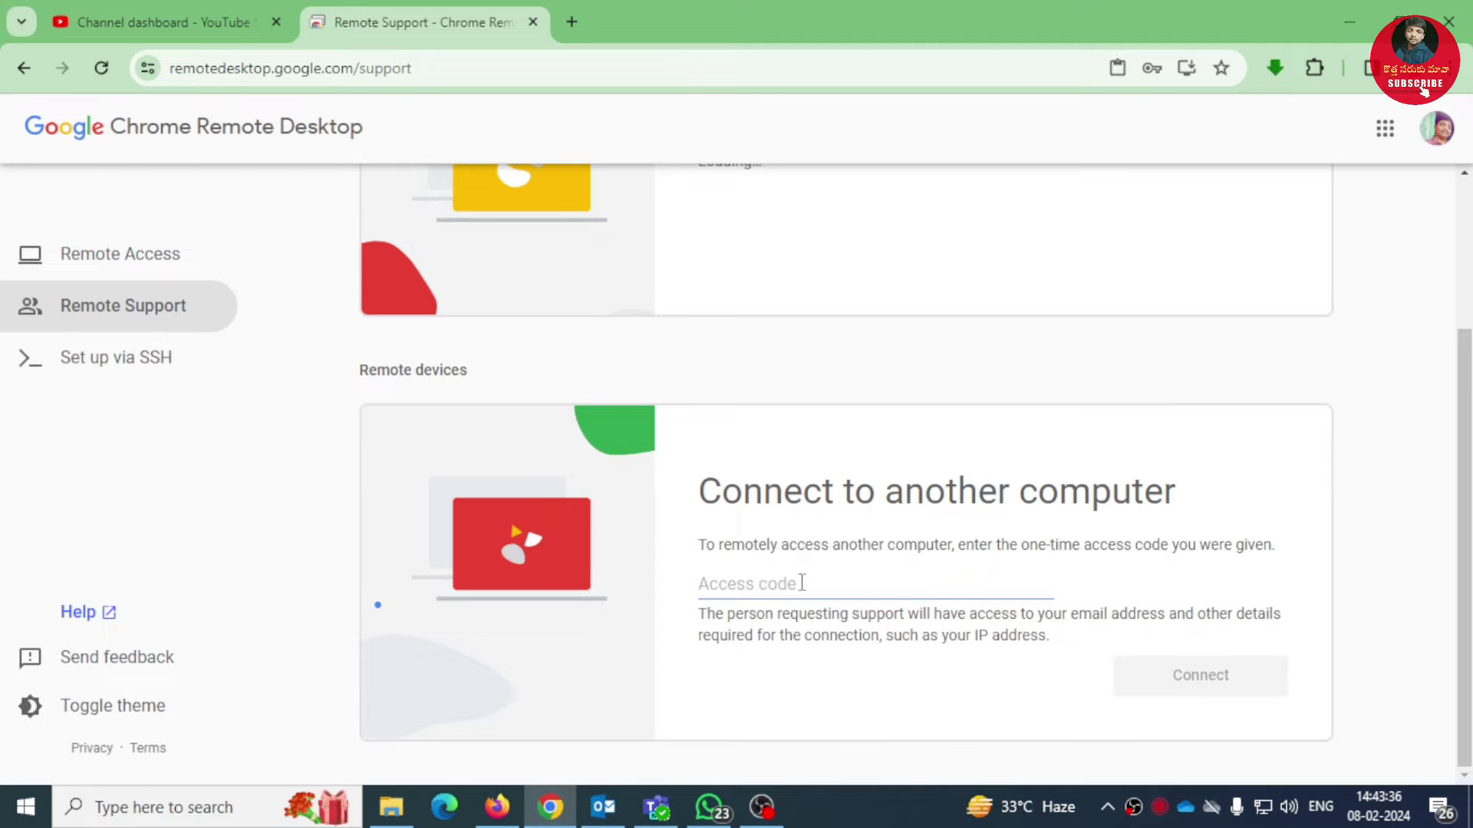
pyautogui.click(795, 583)
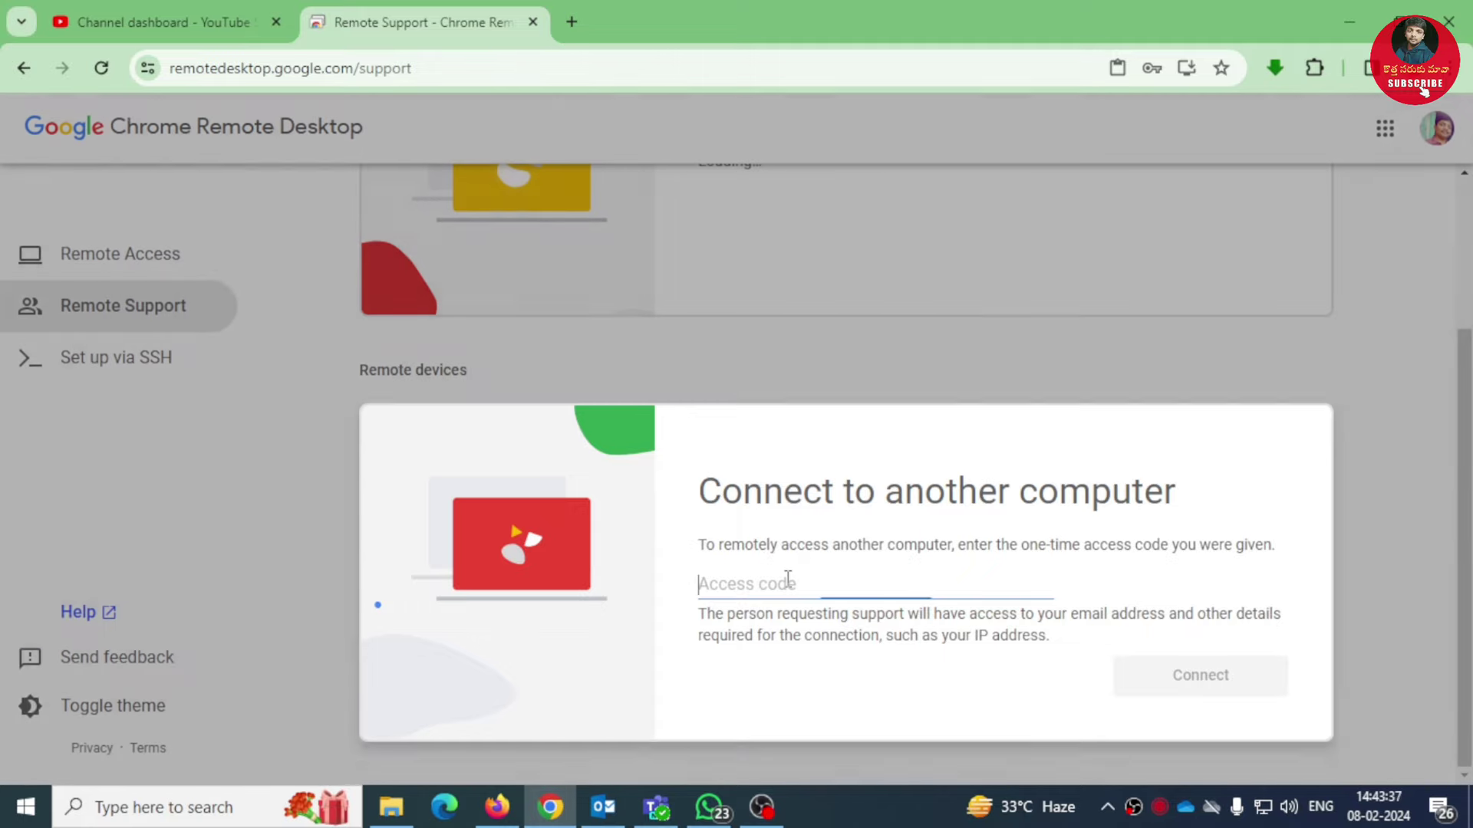
pyautogui.hotkey('ctrl', 'v')
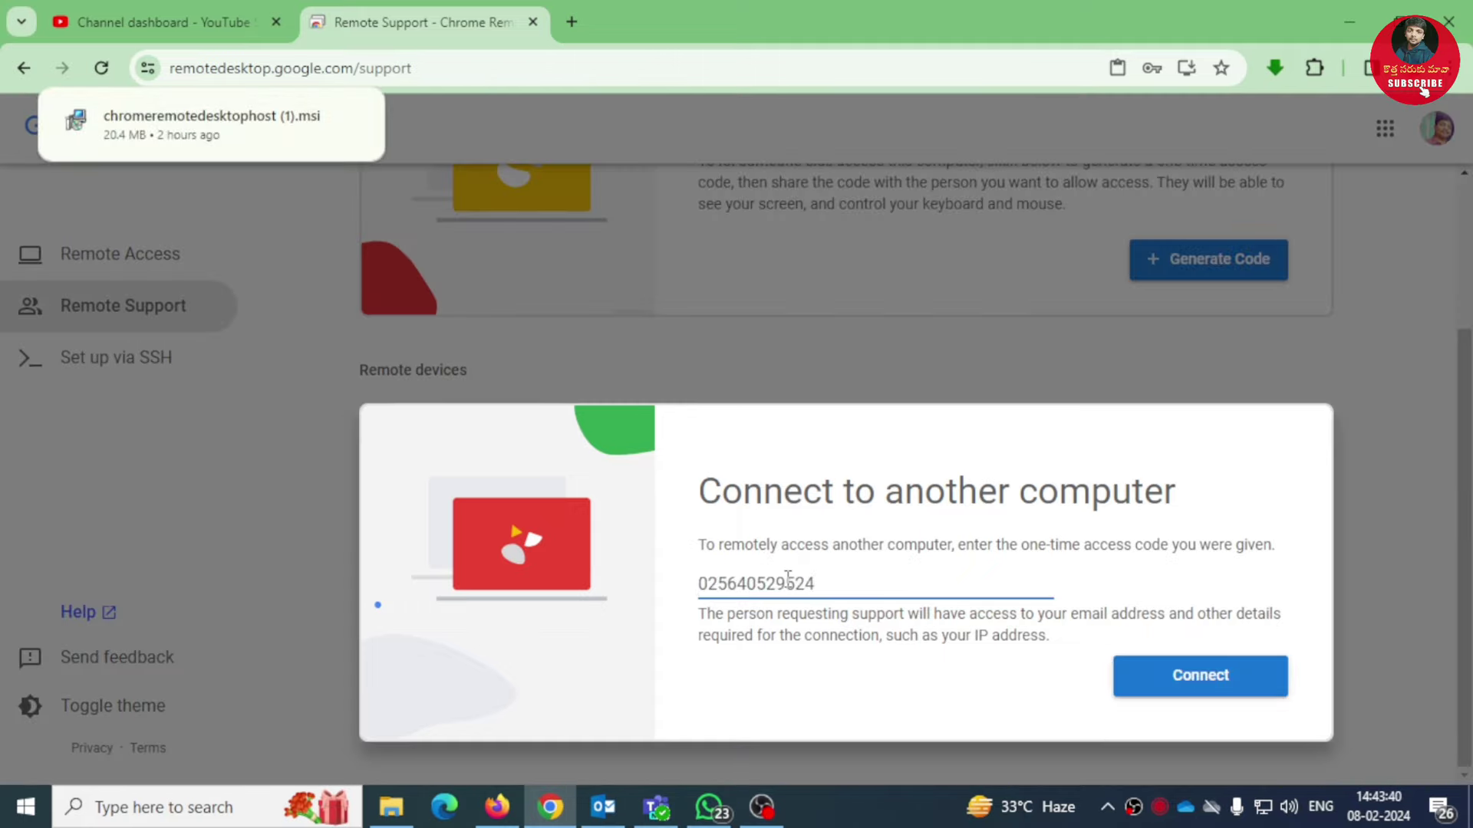
pyautogui.click(1191, 685)
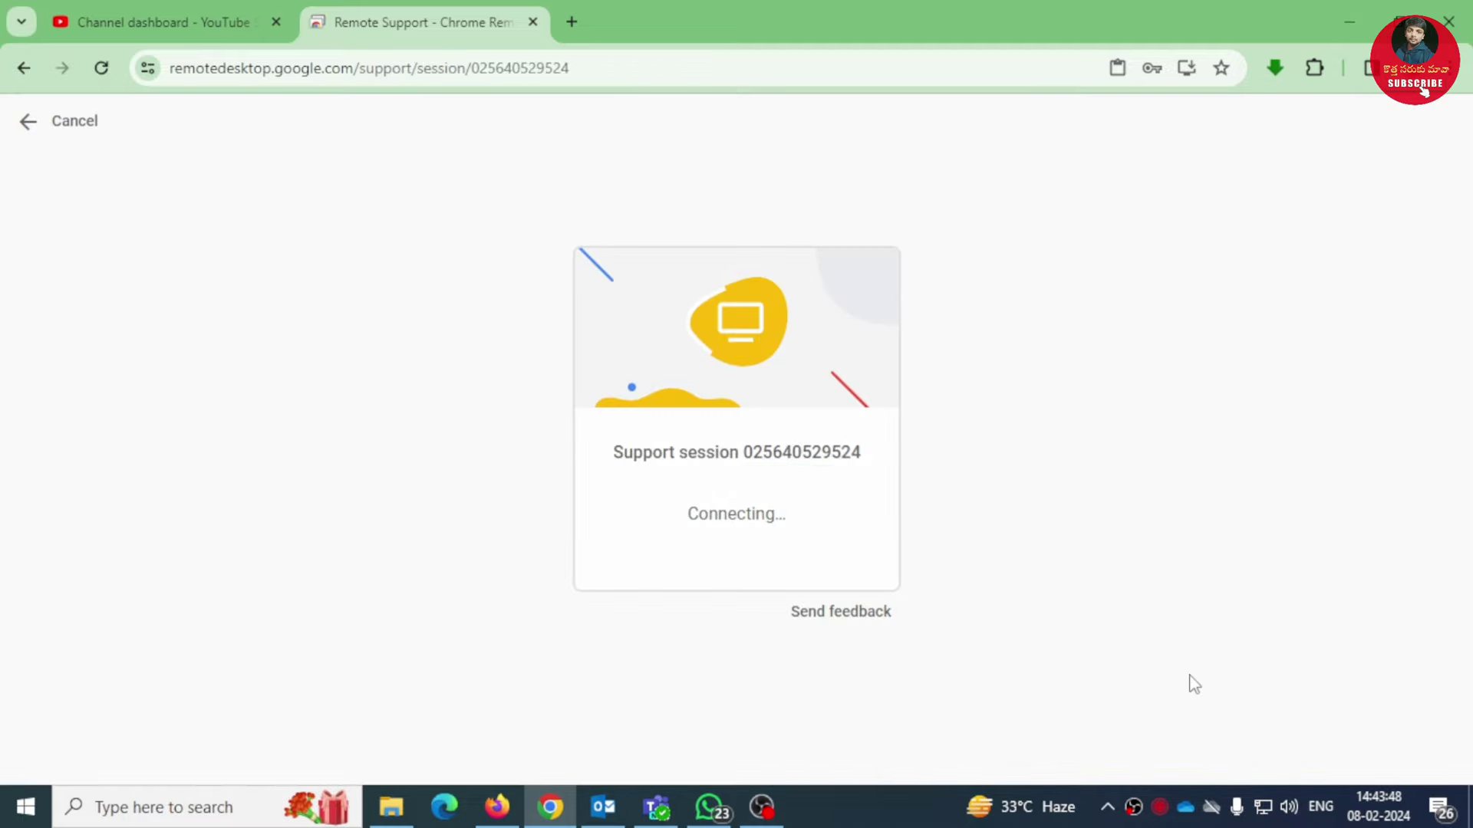
# Step: On the host computer in Firefox, approve sharing this screen with the support requester
pyautogui.click(497, 807)
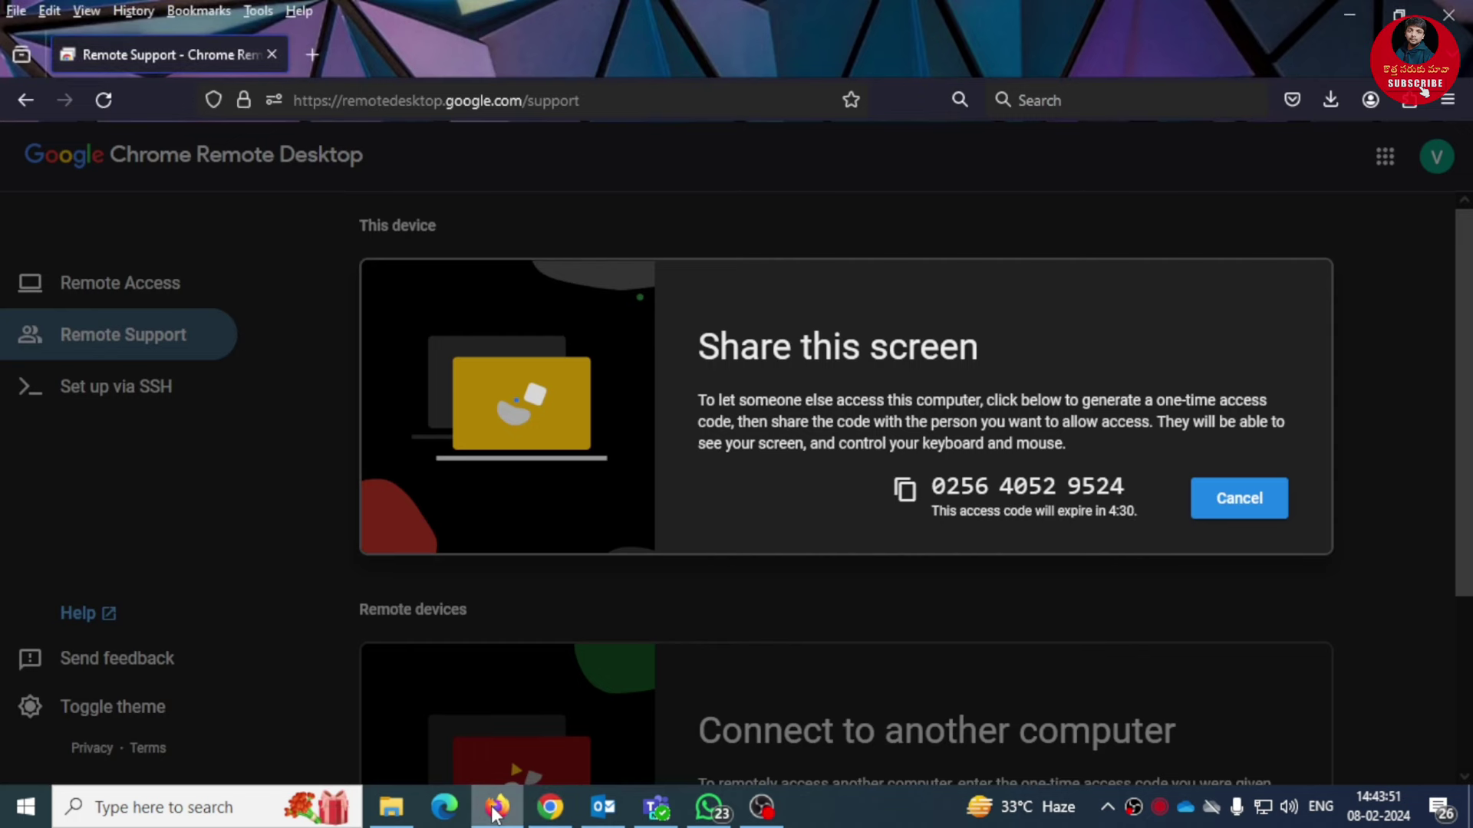
pyautogui.scroll(-2, 842, 587)
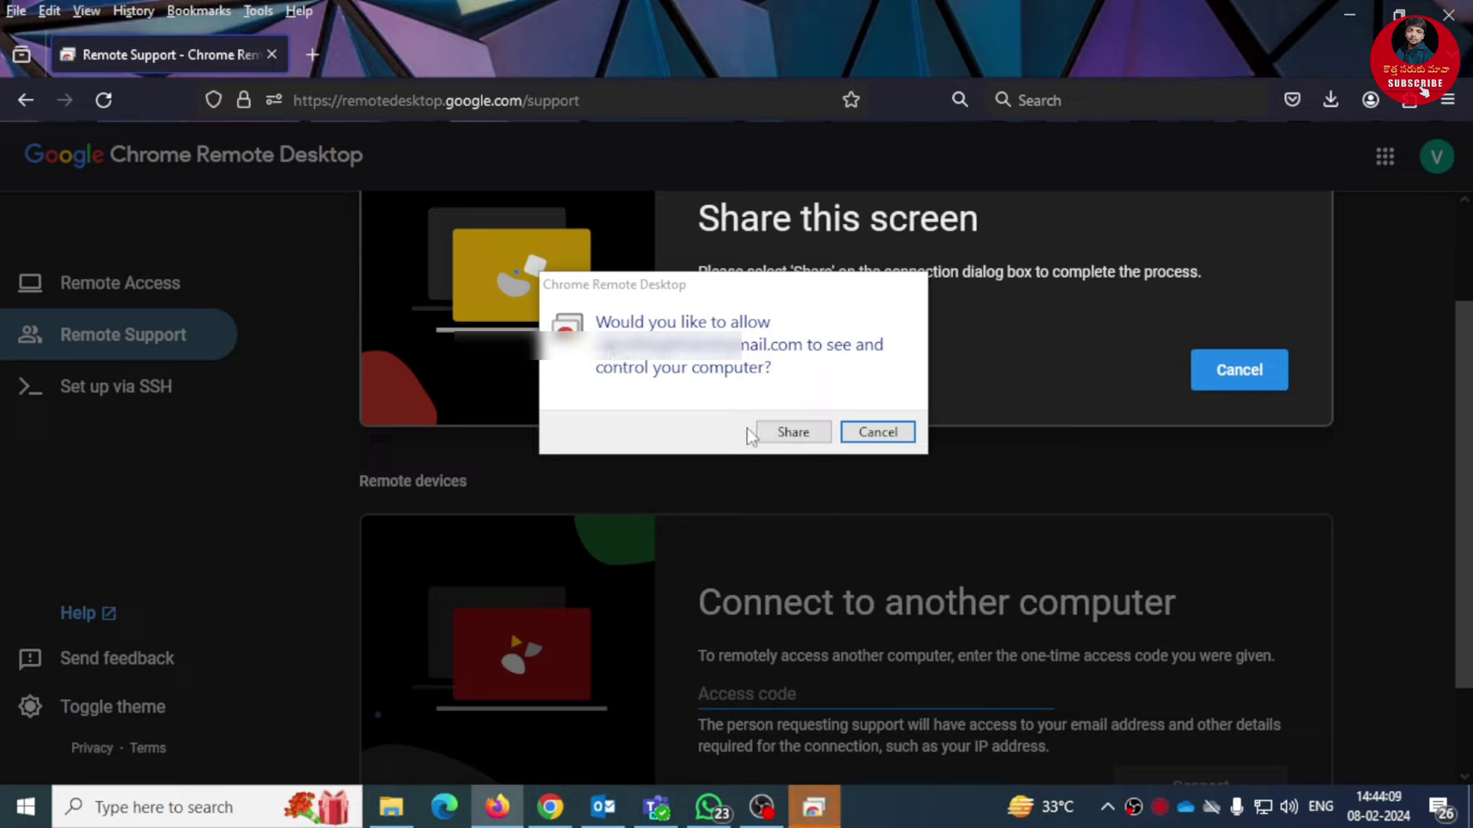
pyautogui.click(792, 432)
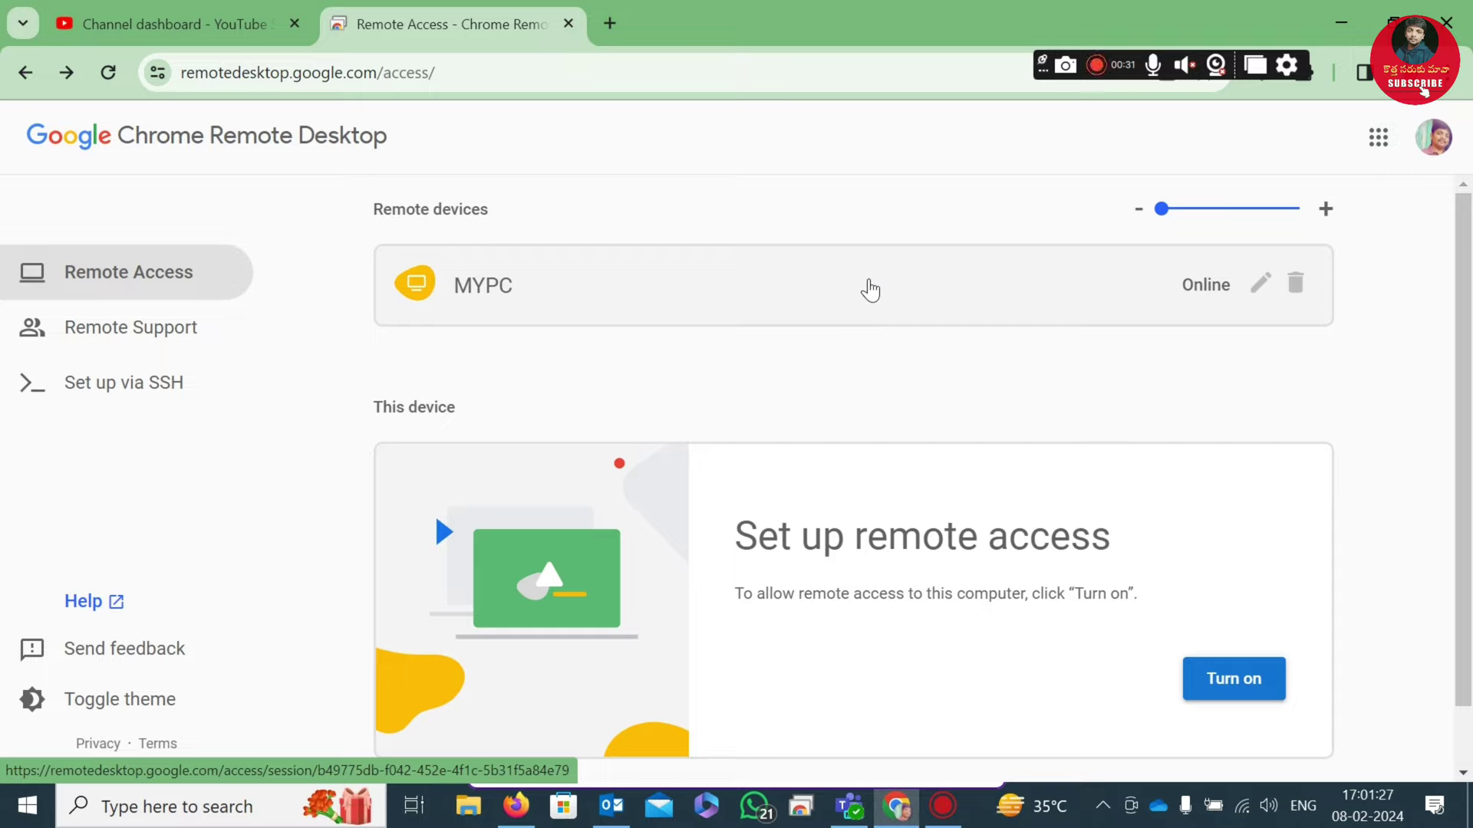
# Step: Connect to MYPC with its PIN, then minimize and restore Firefox on the remote desktop
pyautogui.click(680, 285)
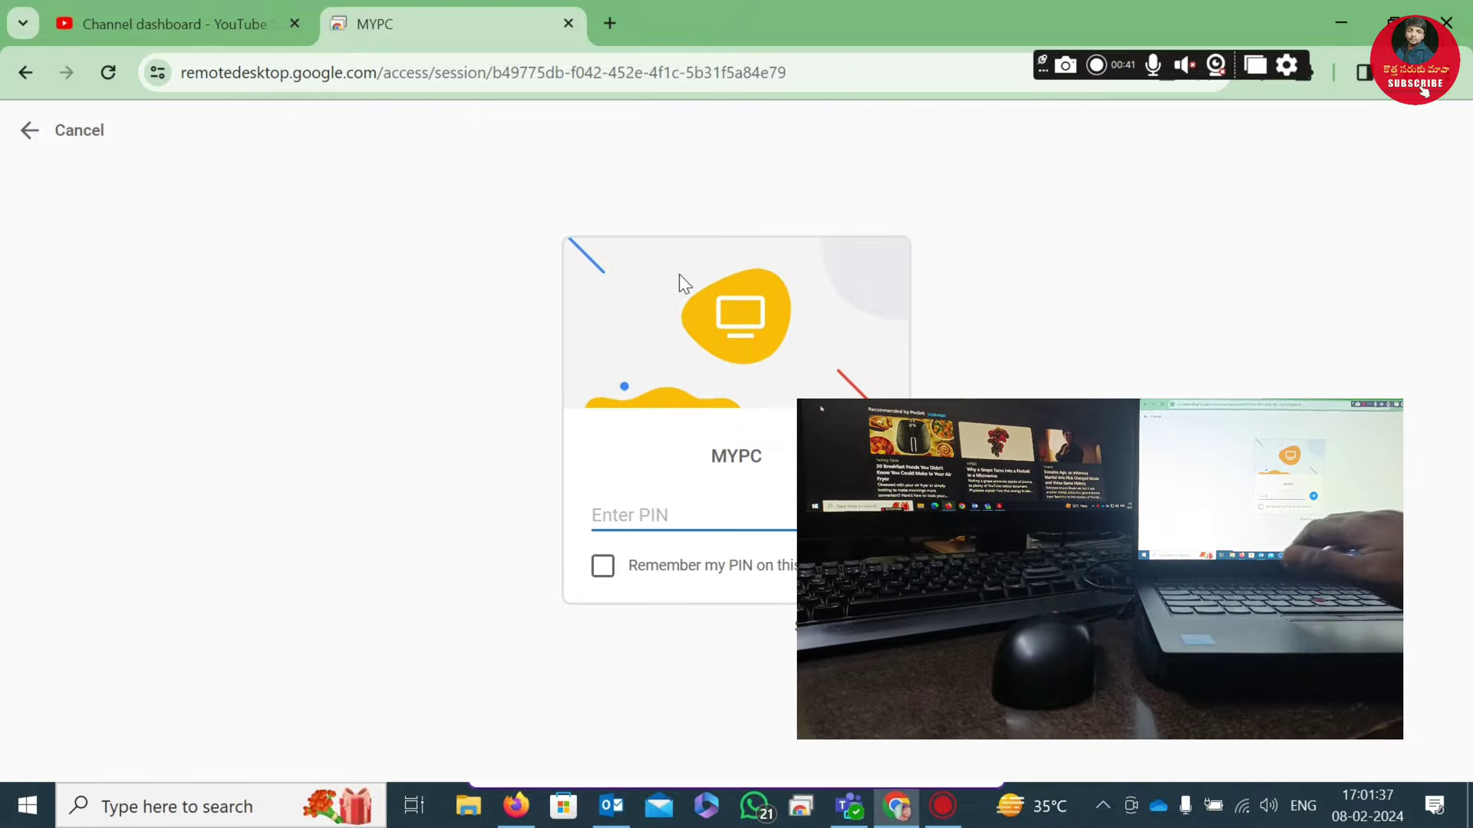
pyautogui.write('1')
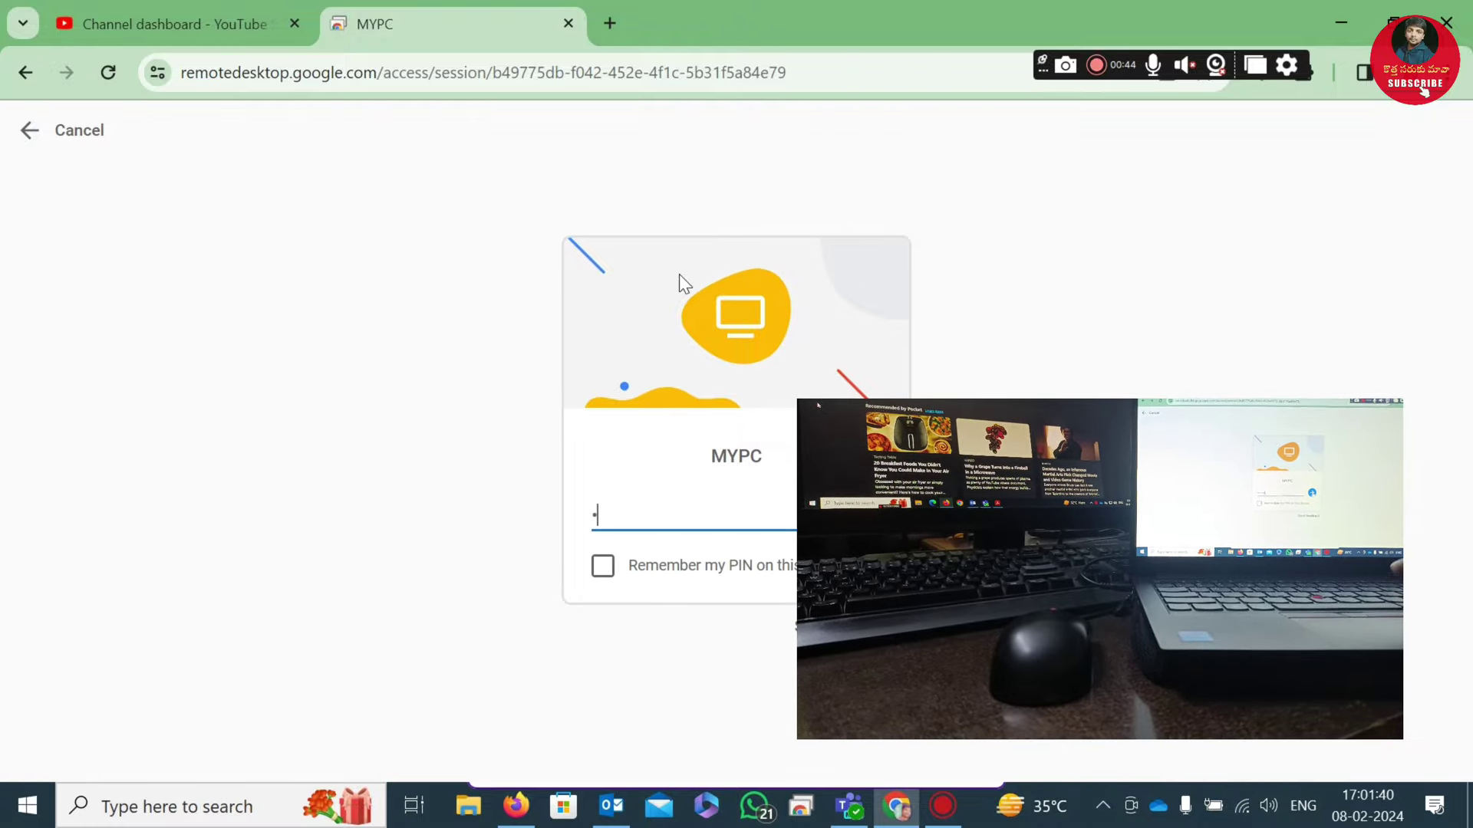
pyautogui.write('23456')
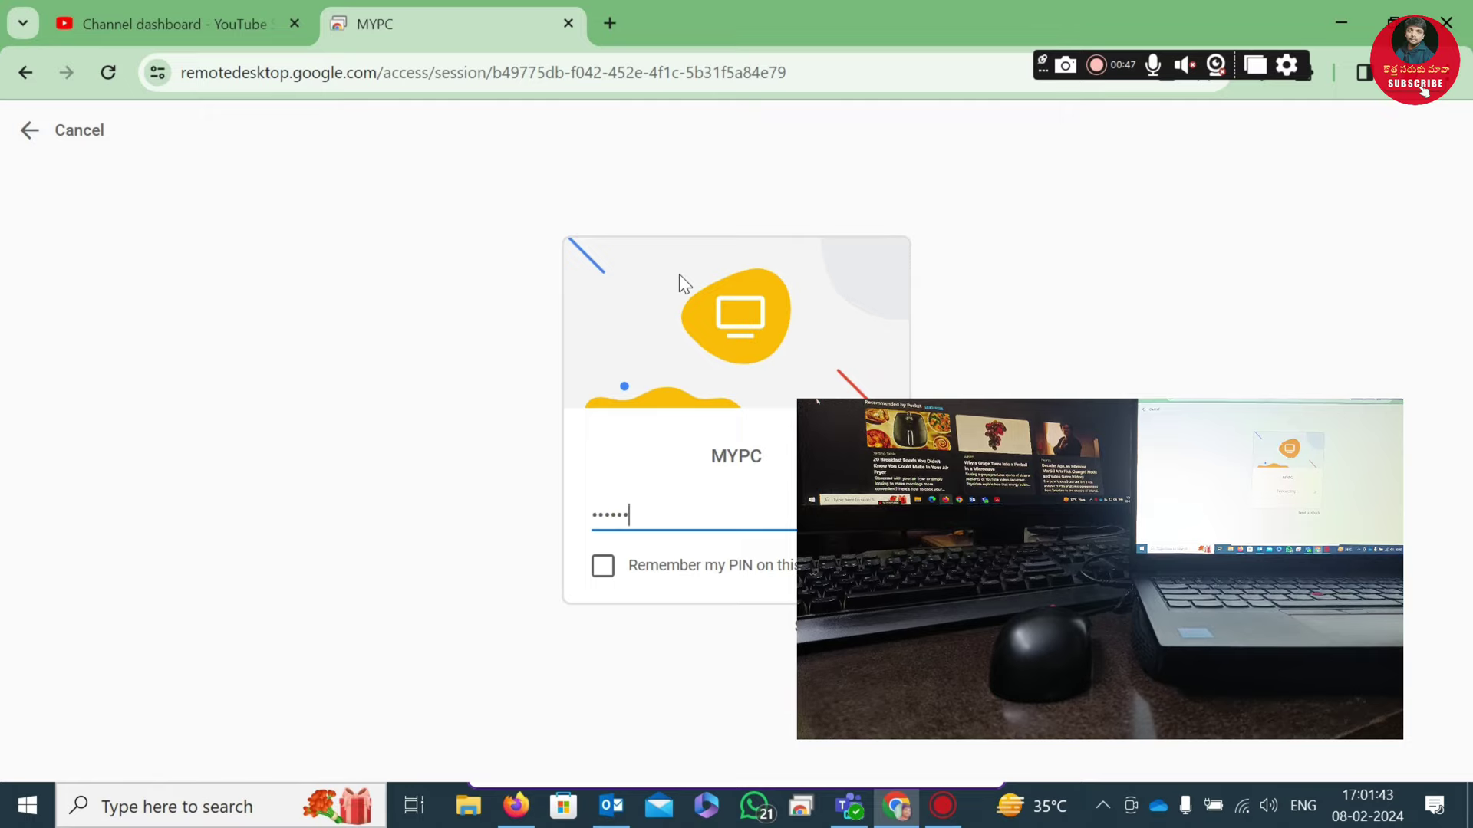
pyautogui.press('Return')
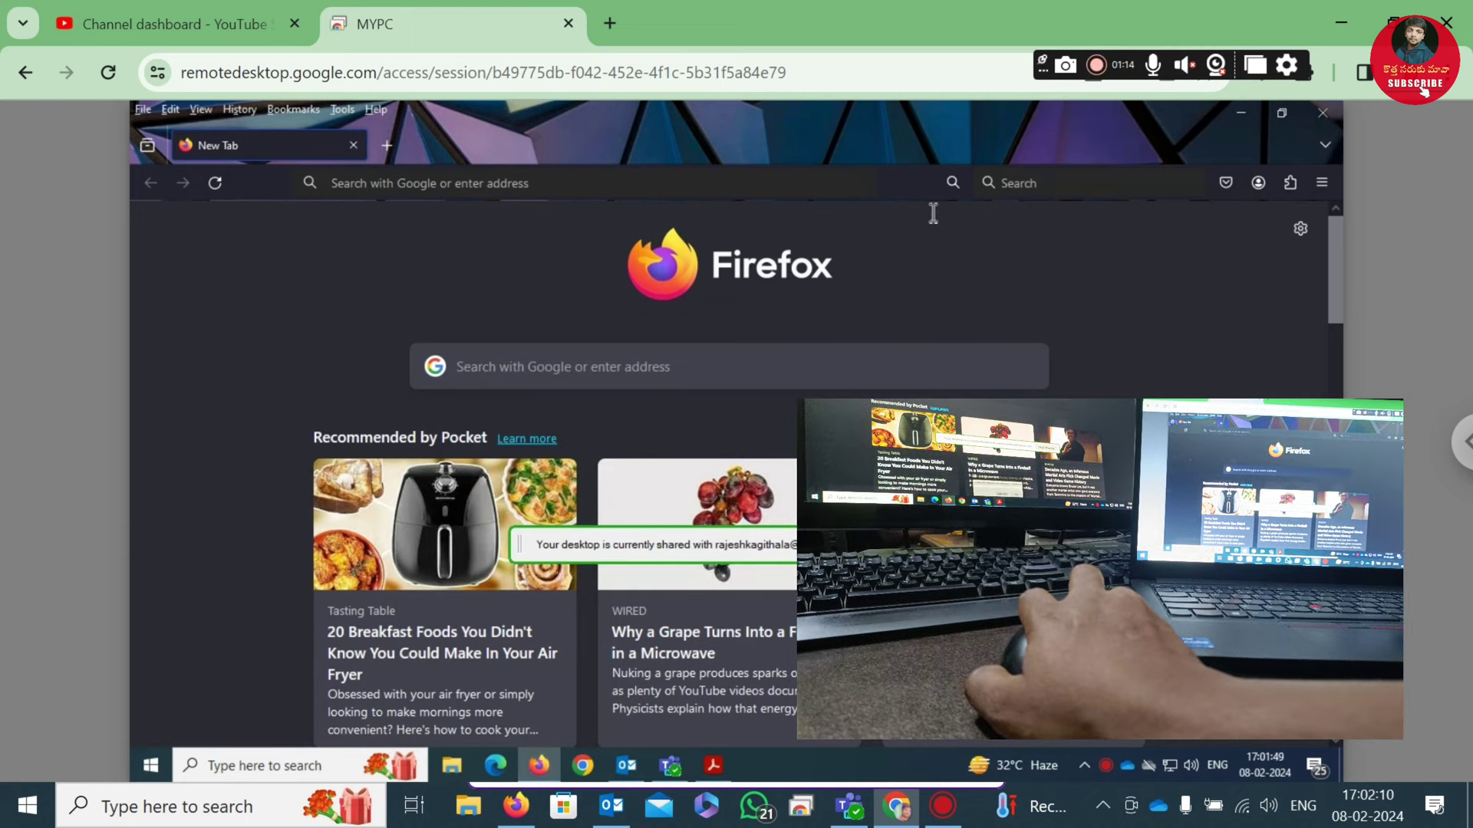
pyautogui.click(1240, 113)
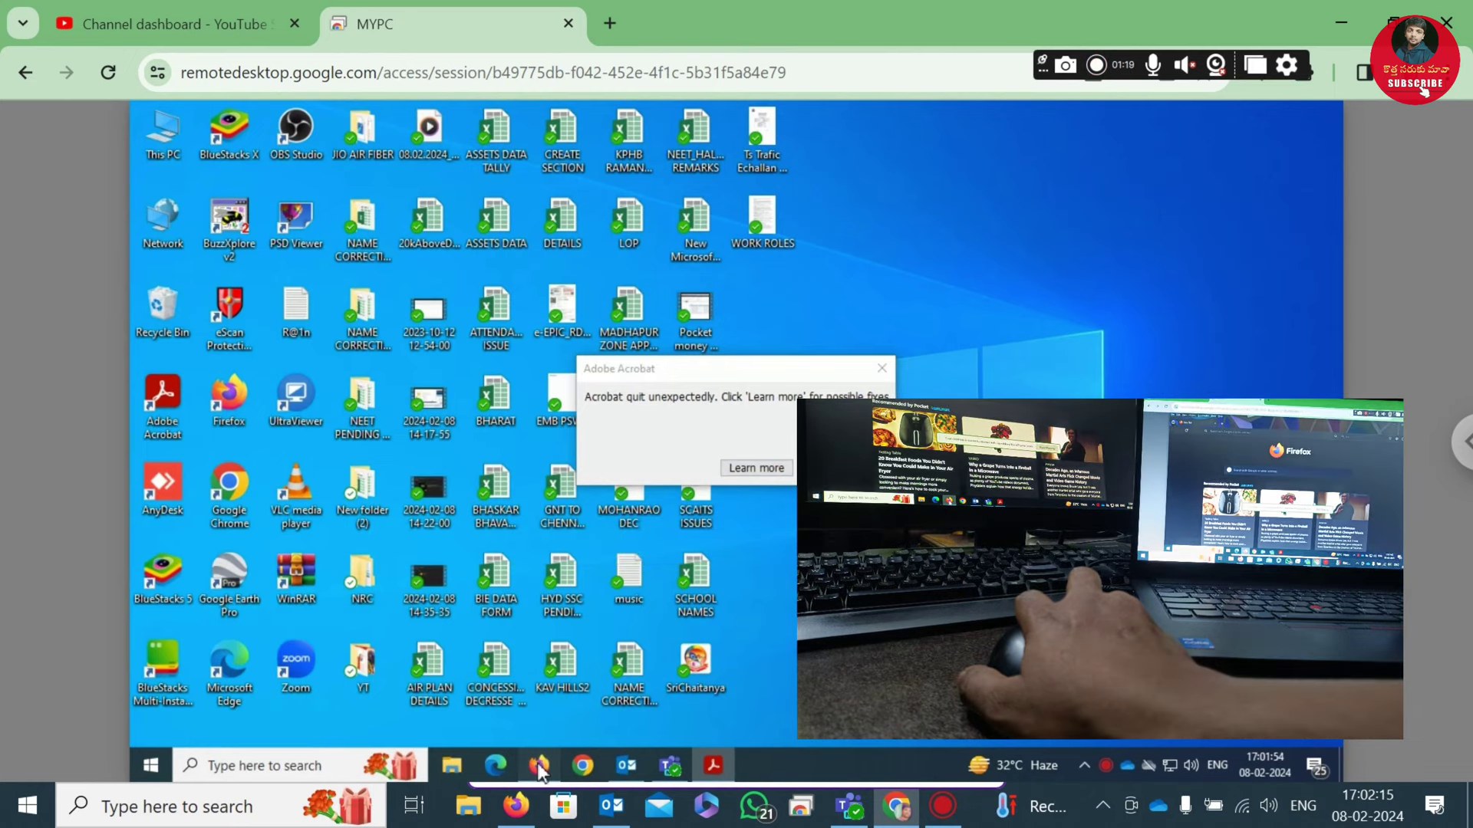
pyautogui.click(539, 766)
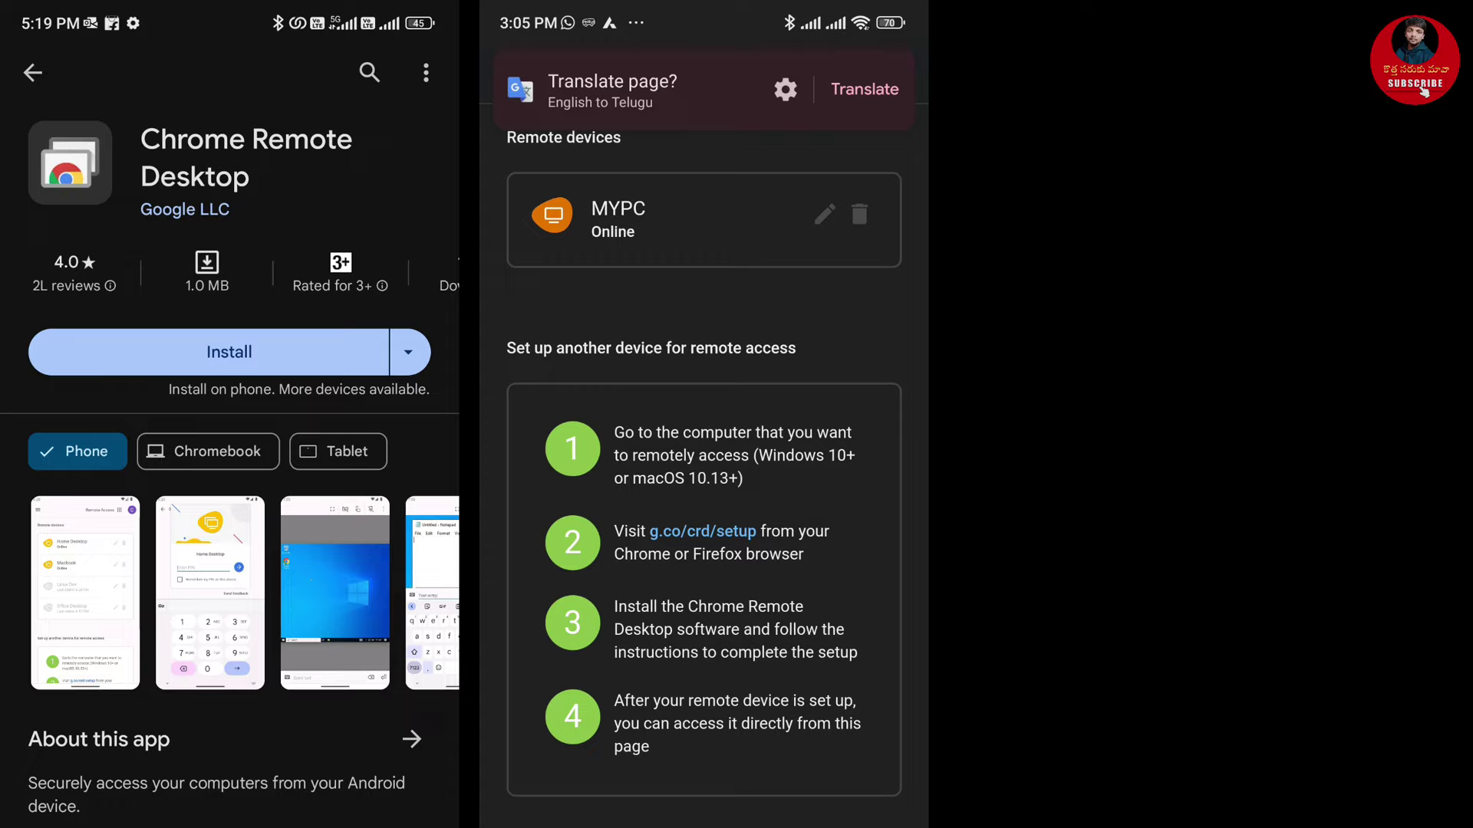
# Step: Dismiss the Translate banner and tap MYPC under Remote devices on the phone
pyautogui.click(734, 79)
pyautogui.click(704, 214)
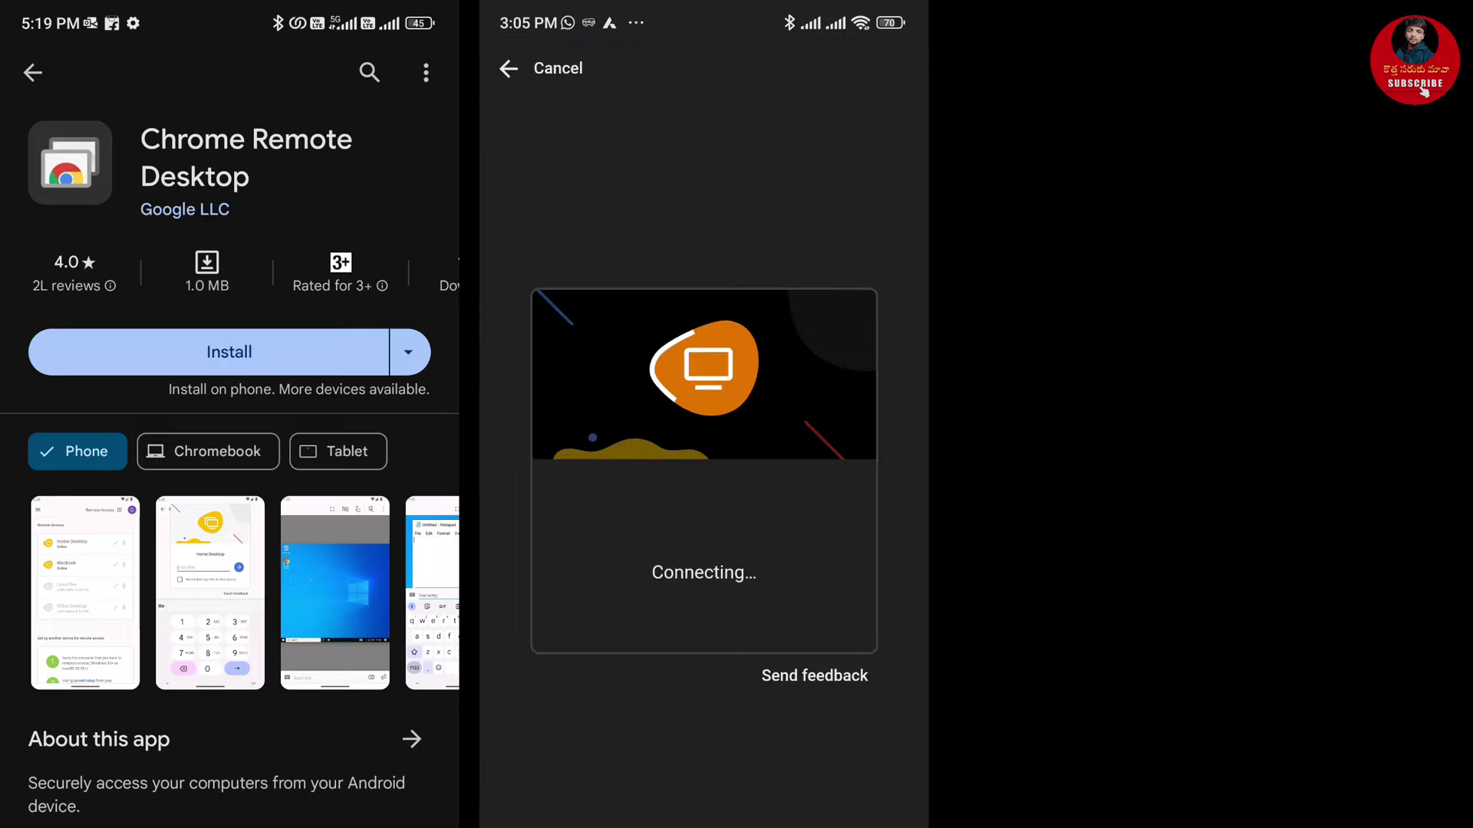